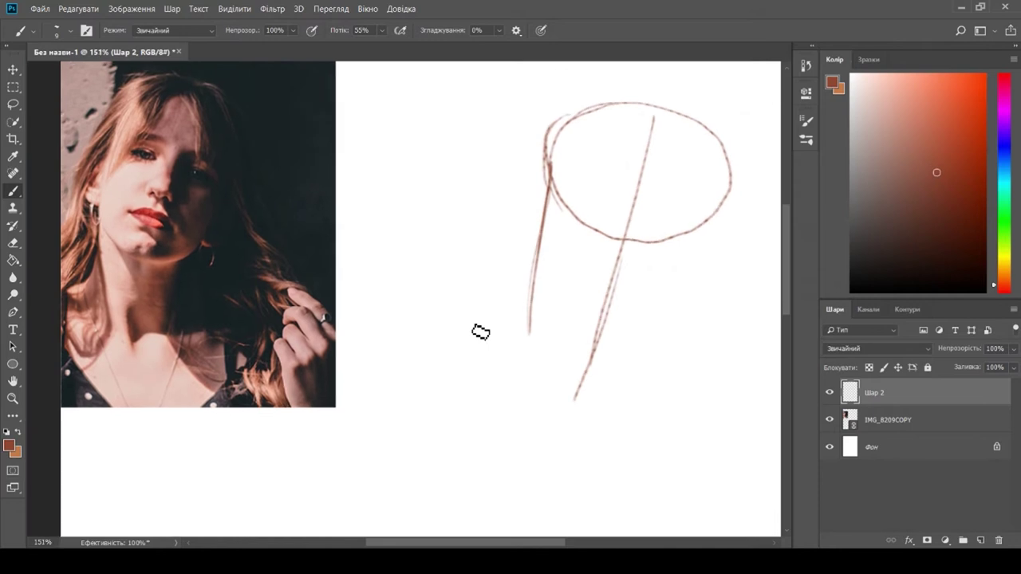
- Sketch the jawline and chin with the brush below the skull oval on Шар 2
left_click_drag(595, 279, 583, 274)
mouse_move(533, 388)
left_mouse_down()
mouse_move(556, 399)
mouse_move(633, 390)
mouse_move(620, 395)
mouse_move(642, 380)
mouse_move(688, 272)
left_mouse_up()
left_click_drag(688, 272, 644, 365)
left_click_drag(531, 386, 481, 328)
- Sketch the hair outline around the skull, the ear and the cheek contours, and reinforce the chin line
left_click_drag(515, 178, 485, 322)
left_click_drag(517, 209, 591, 117)
mouse_move(520, 201)
left_mouse_down()
mouse_move(537, 173)
mouse_move(629, 123)
mouse_move(688, 166)
left_mouse_up()
left_click_drag(631, 116, 581, 252)
left_click_drag(617, 177, 559, 342)
left_click_drag(572, 109, 464, 230)
mouse_move(502, 151)
left_mouse_down()
mouse_move(453, 276)
mouse_move(483, 232)
left_mouse_up()
left_click_drag(684, 268, 695, 228)
left_click_drag(649, 131, 657, 212)
mouse_move(665, 227)
left_mouse_down()
mouse_move(685, 260)
mouse_move(654, 346)
mouse_move(598, 394)
left_mouse_up()
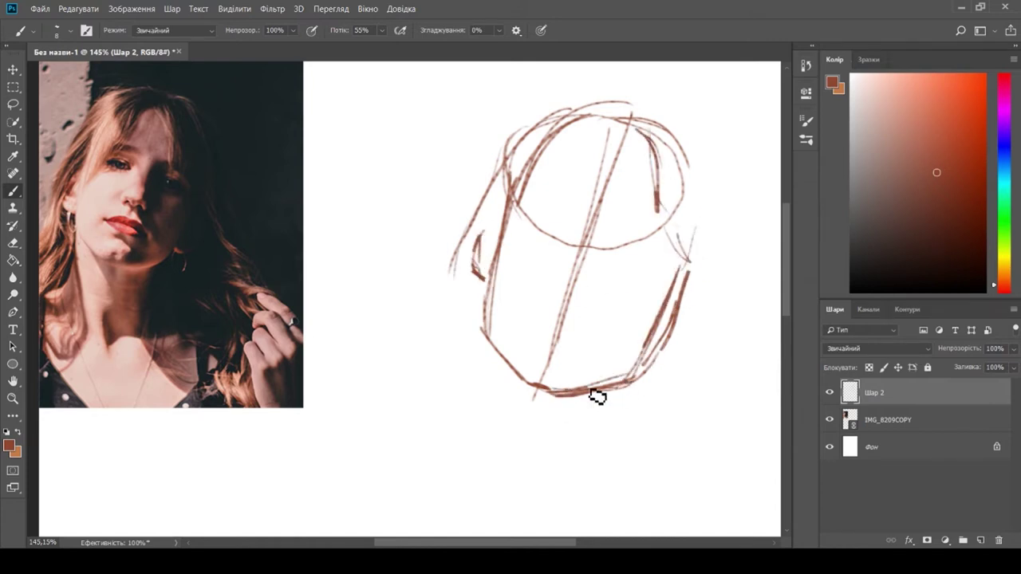
- Erase the doubled outer line on the right side of the jaw and return to the brush
key("e")
mouse_move(667, 353)
left_mouse_down()
mouse_move(642, 389)
mouse_move(663, 358)
mouse_move(603, 397)
left_mouse_up()
left_click_drag(687, 271, 647, 360)
left_click(13, 192)
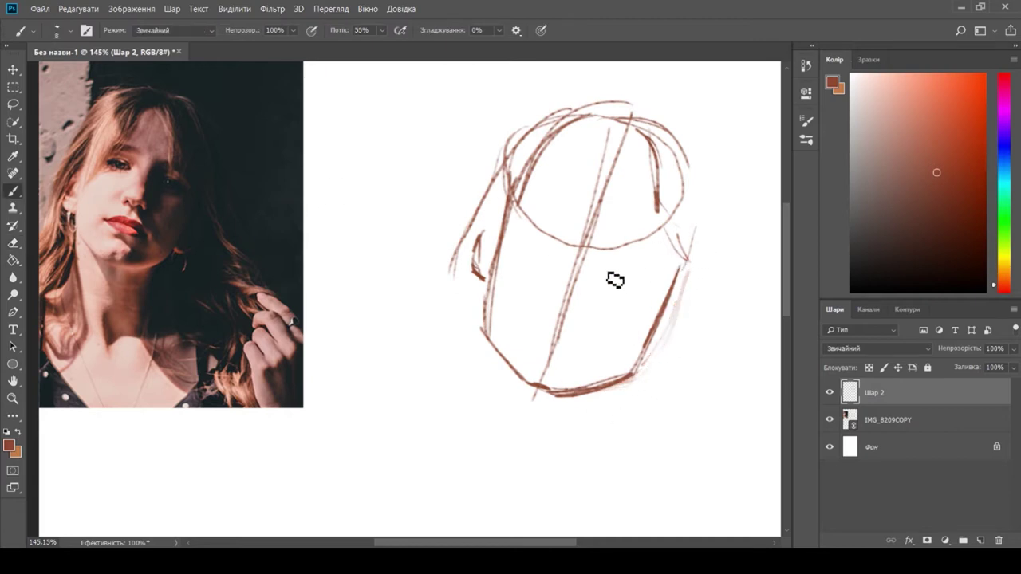
- Sketch the parted fringe over the forehead and a slanted guideline for the brows
mouse_move(617, 147)
left_mouse_down()
mouse_move(634, 223)
mouse_move(558, 201)
mouse_move(504, 238)
left_mouse_up()
left_click_drag(546, 135, 510, 205)
left_click_drag(638, 203, 668, 264)
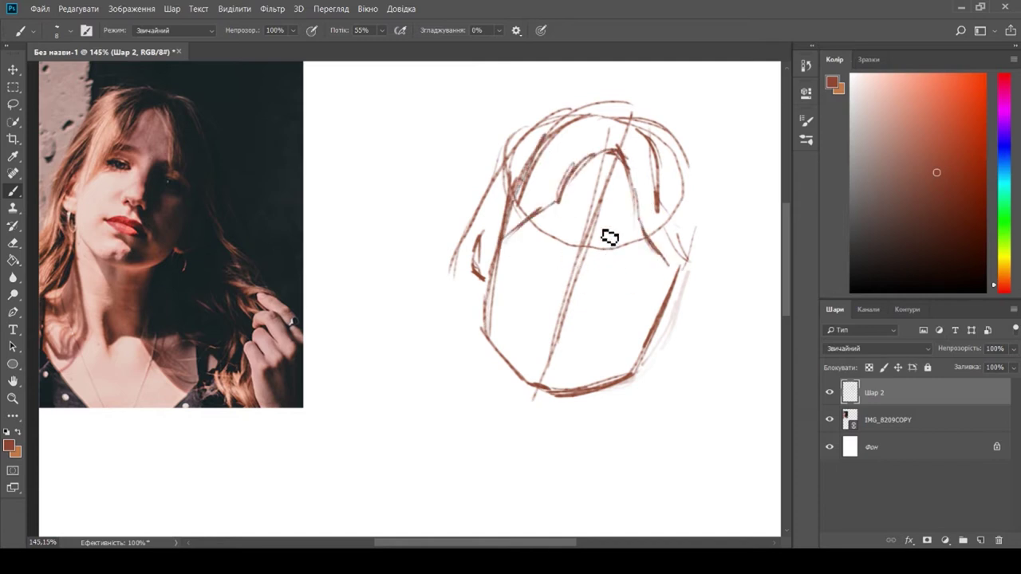
left_click_drag(615, 239, 568, 226)
left_click_drag(659, 257, 524, 216)
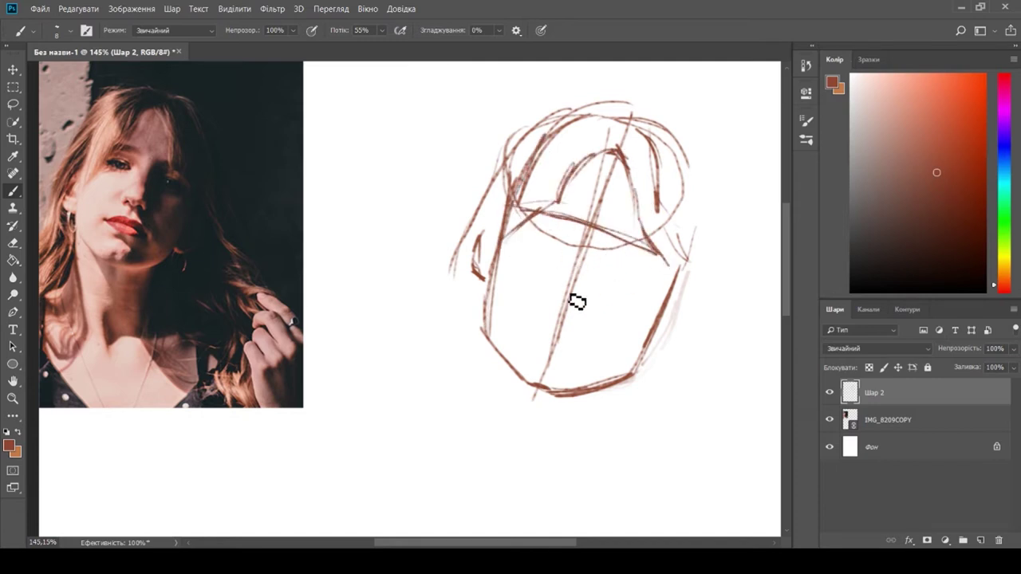
- Sketch the brow, the nose bridge and the nostrils along the face's centre line
mouse_move(576, 300)
left_mouse_down()
mouse_move(599, 323)
mouse_move(591, 299)
mouse_move(605, 244)
mouse_move(601, 255)
mouse_move(616, 244)
mouse_move(569, 244)
mouse_move(583, 223)
mouse_move(563, 218)
mouse_move(554, 228)
mouse_move(571, 240)
mouse_move(585, 228)
mouse_move(558, 218)
left_mouse_up()
key("ctrl+z")
scroll(572, 347, "down", 1)
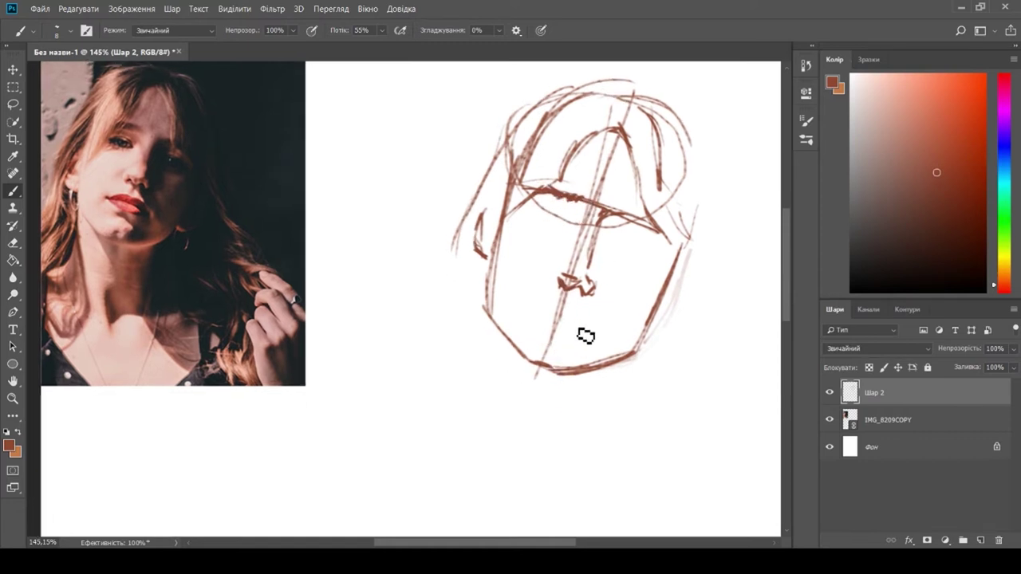
- Refine the contour of the chin and lower jaw with further brush strokes
mouse_move(529, 374)
left_mouse_down()
mouse_move(577, 389)
mouse_move(648, 345)
left_mouse_up()
left_click_drag(665, 319, 622, 371)
left_click_drag(500, 346, 517, 368)
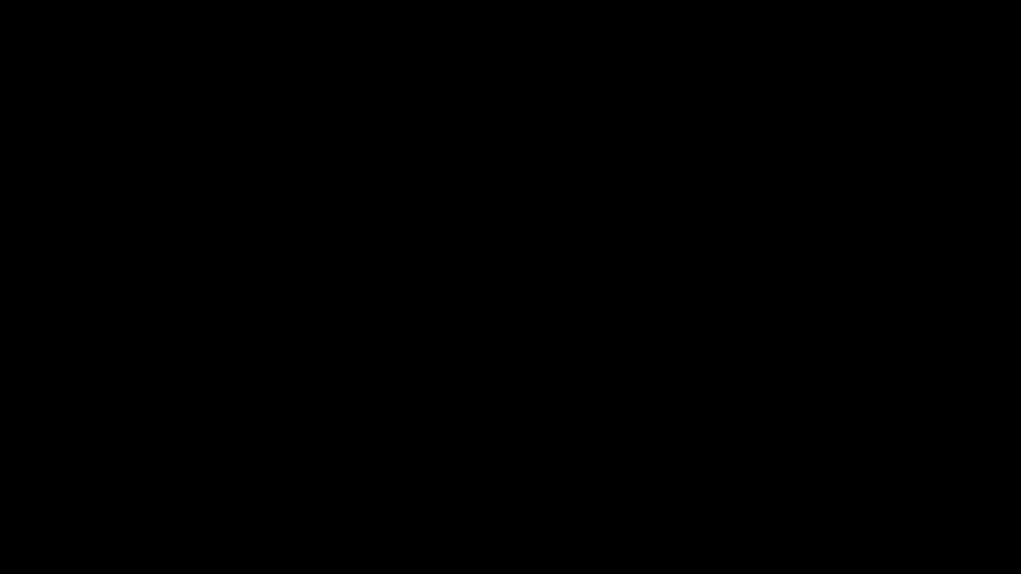
- Block in the dark background behind the head and beside the neck with near-black on Шар 3
mouse_move(562, 132)
left_mouse_down()
mouse_move(610, 232)
mouse_move(591, 257)
mouse_move(649, 334)
left_mouse_up()
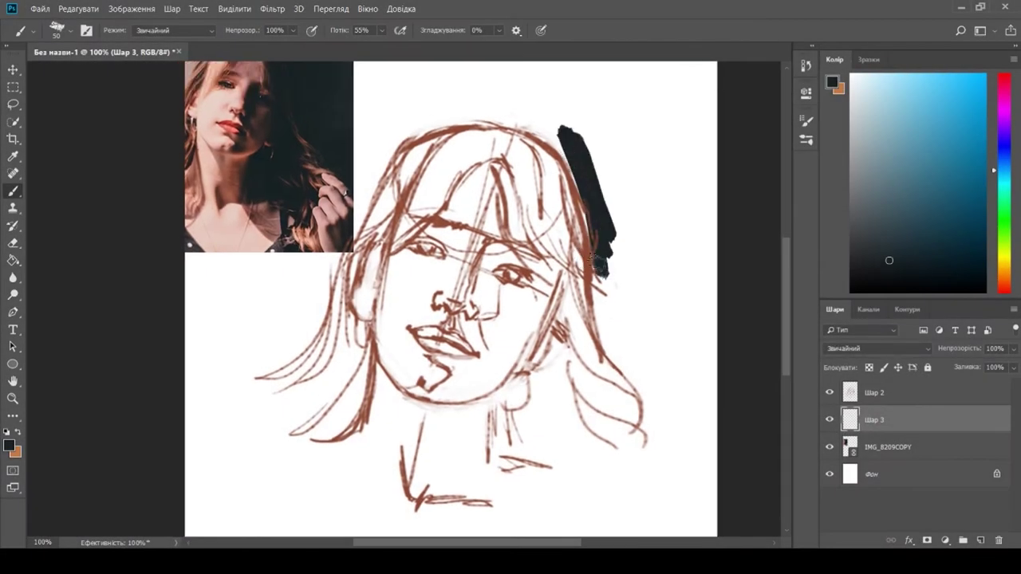
key("ctrl+minus")
mouse_move(533, 206)
left_mouse_down()
mouse_move(480, 171)
mouse_move(553, 271)
mouse_move(540, 287)
mouse_move(551, 347)
mouse_move(571, 348)
mouse_move(590, 399)
mouse_move(578, 262)
mouse_move(552, 278)
mouse_move(531, 205)
mouse_move(439, 169)
mouse_move(480, 177)
mouse_move(405, 182)
mouse_move(384, 209)
mouse_move(416, 171)
mouse_move(480, 171)
mouse_move(533, 149)
mouse_move(456, 141)
mouse_move(531, 155)
mouse_move(519, 150)
mouse_move(545, 195)
mouse_move(594, 219)
mouse_move(546, 248)
left_mouse_up()
mouse_move(481, 384)
left_mouse_down()
mouse_move(479, 357)
mouse_move(463, 388)
mouse_move(491, 402)
mouse_move(496, 377)
mouse_move(483, 357)
mouse_move(503, 361)
mouse_move(507, 330)
mouse_move(493, 365)
mouse_move(512, 350)
mouse_move(503, 304)
mouse_move(531, 416)
mouse_move(471, 413)
mouse_move(457, 381)
mouse_move(465, 428)
mouse_move(479, 424)
mouse_move(469, 415)
mouse_move(522, 412)
mouse_move(479, 430)
mouse_move(507, 426)
left_mouse_up()
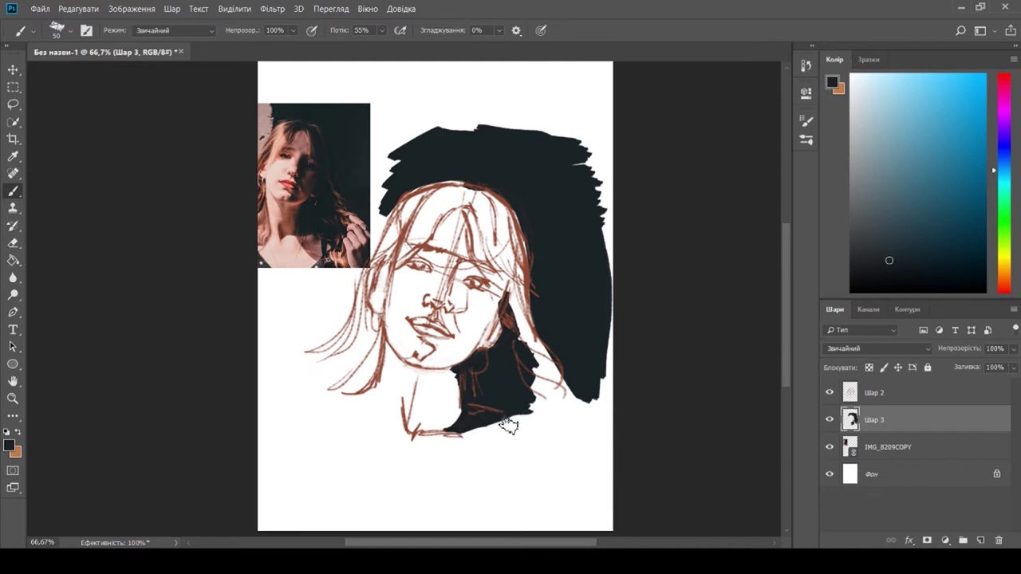
left_click_drag(335, 191, 351, 192)
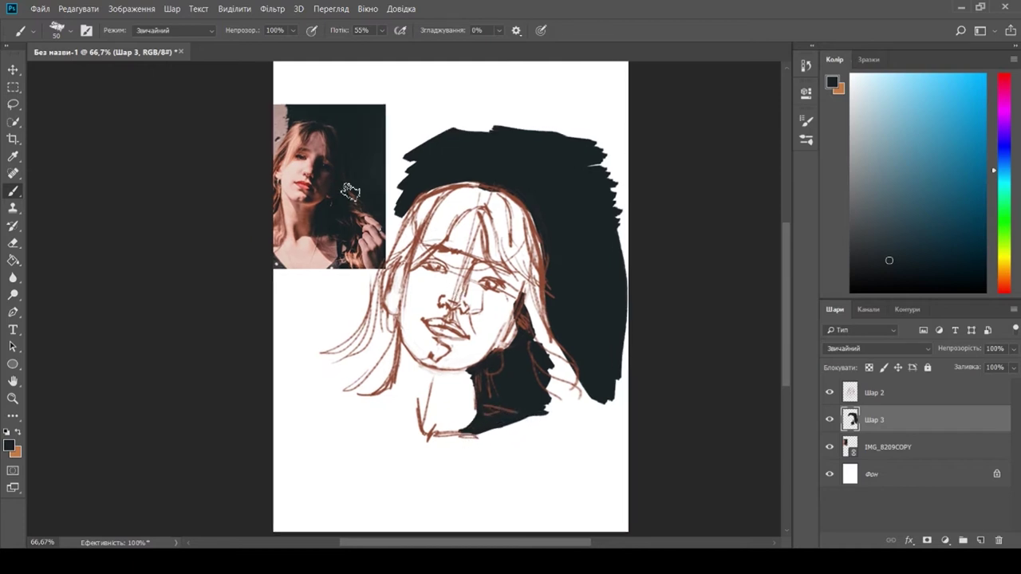
left_click(13, 70)
left_click_drag(299, 155, 320, 114)
key("ctrl+z")
- Sample the pinkish-grey wall colour from the reference photo and move the photo up above the sketched head
key("b")
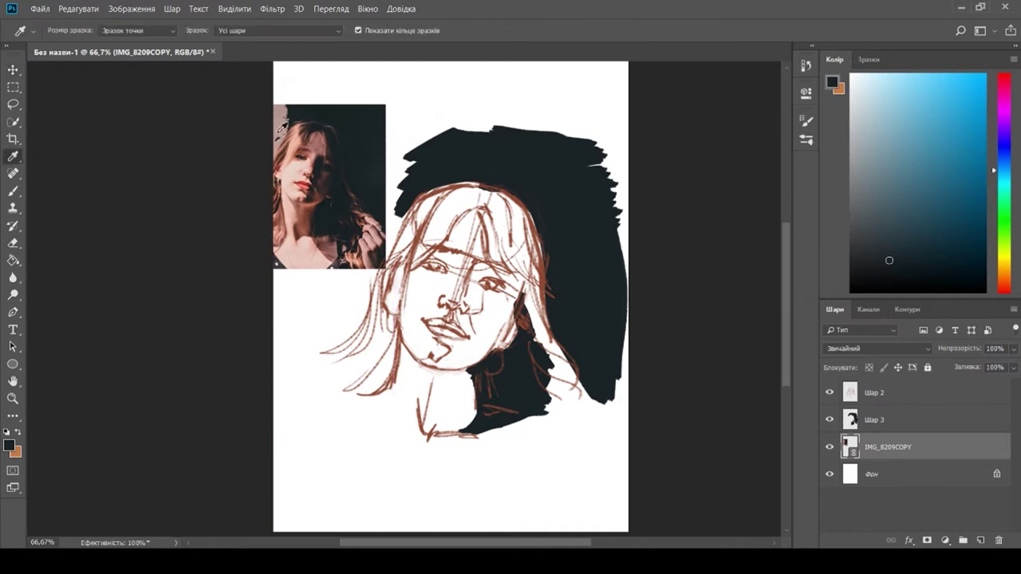
left_click(363, 195, "alt")
left_click(875, 422)
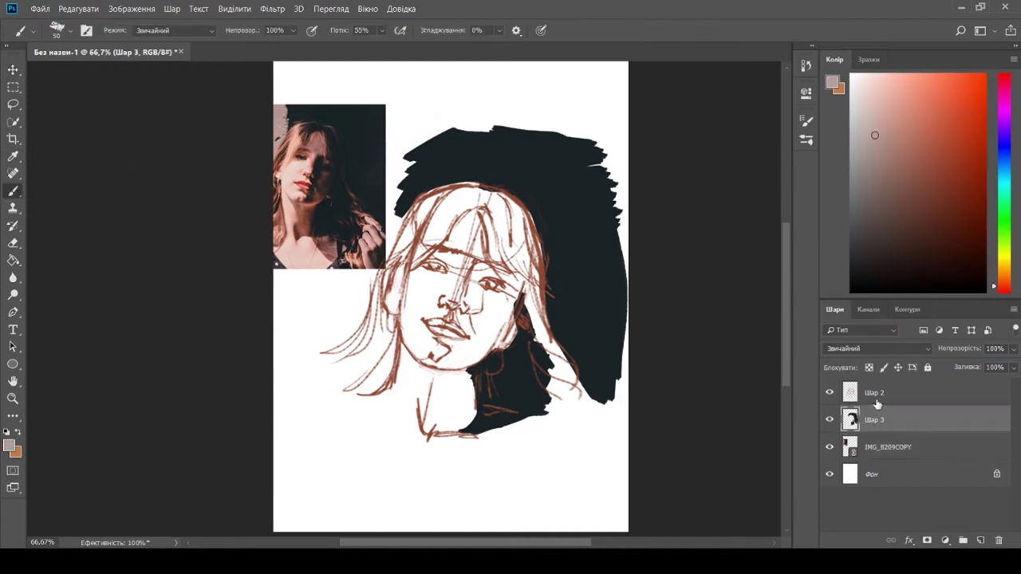
left_click(15, 72)
mouse_move(325, 152)
left_mouse_down()
mouse_move(391, 303)
mouse_move(547, 107)
mouse_move(539, 69)
left_mouse_up()
- Paint the background left of the head in the pinkish-grey wall colour on Шар 3
left_click(13, 190)
left_click(914, 422)
mouse_move(355, 152)
left_mouse_down()
mouse_move(358, 268)
mouse_move(383, 155)
mouse_move(397, 223)
mouse_move(410, 103)
mouse_move(335, 247)
mouse_move(355, 307)
mouse_move(348, 328)
mouse_move(337, 330)
mouse_move(333, 219)
mouse_move(310, 372)
mouse_move(292, 372)
mouse_move(342, 214)
mouse_move(326, 267)
mouse_move(346, 318)
mouse_move(401, 228)
mouse_move(342, 326)
left_mouse_up()
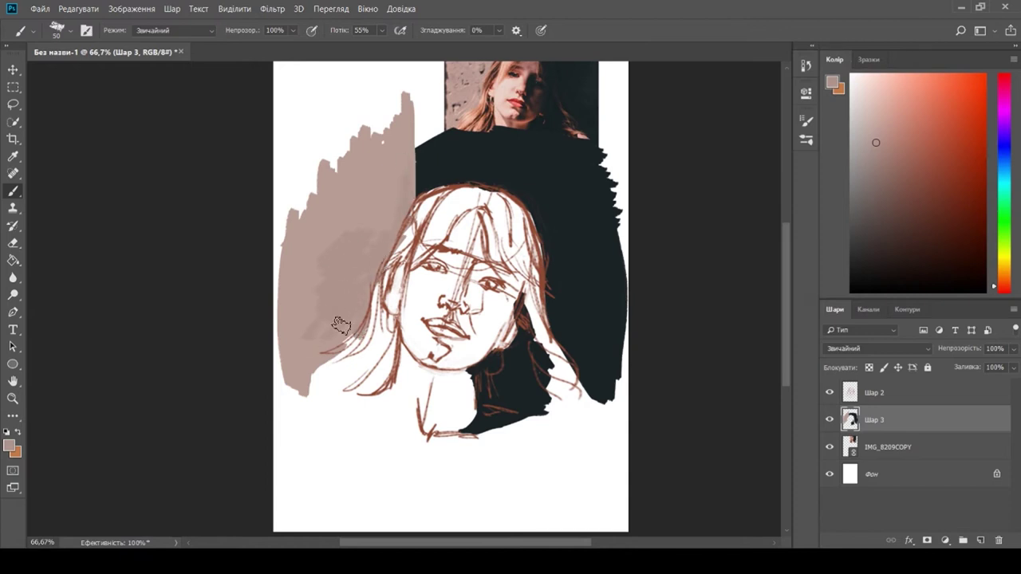
- Sample a light skin tone from the photo's face and add a new layer above the sketch layer Шар 2
key("i")
left_click(511, 81)
key("b")
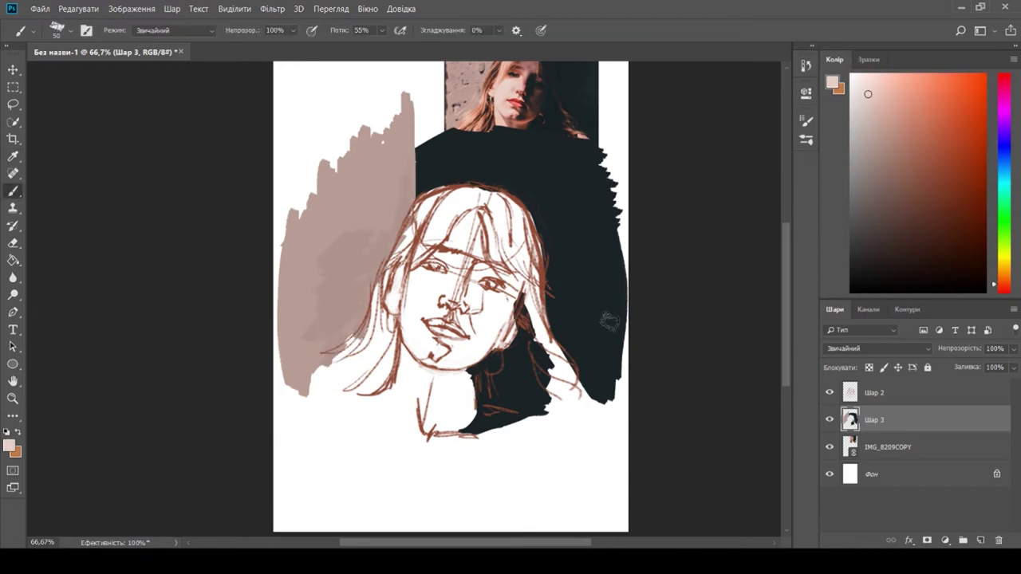
left_click(874, 392)
left_click(980, 540)
- Undo the test stroke on the face and raise the sketch layer Шар 2 above Шар 4
mouse_move(423, 291)
left_mouse_down()
mouse_move(407, 303)
mouse_move(433, 284)
left_mouse_up()
key("ctrl+z")
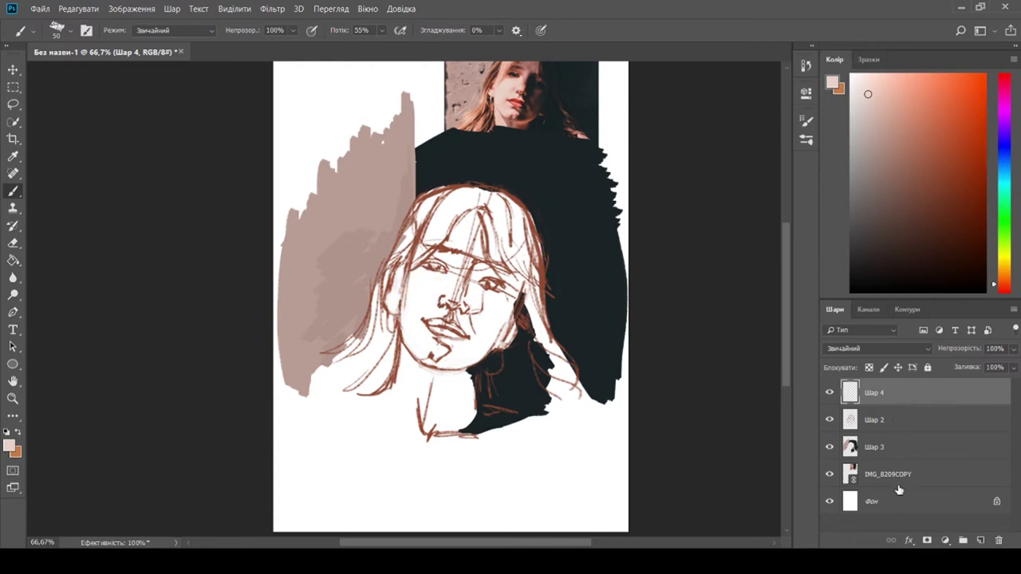
left_click(900, 427)
key("ctrl+bracketright")
mouse_move(974, 368)
left_mouse_down()
mouse_move(964, 365)
mouse_move(976, 366)
left_mouse_up()
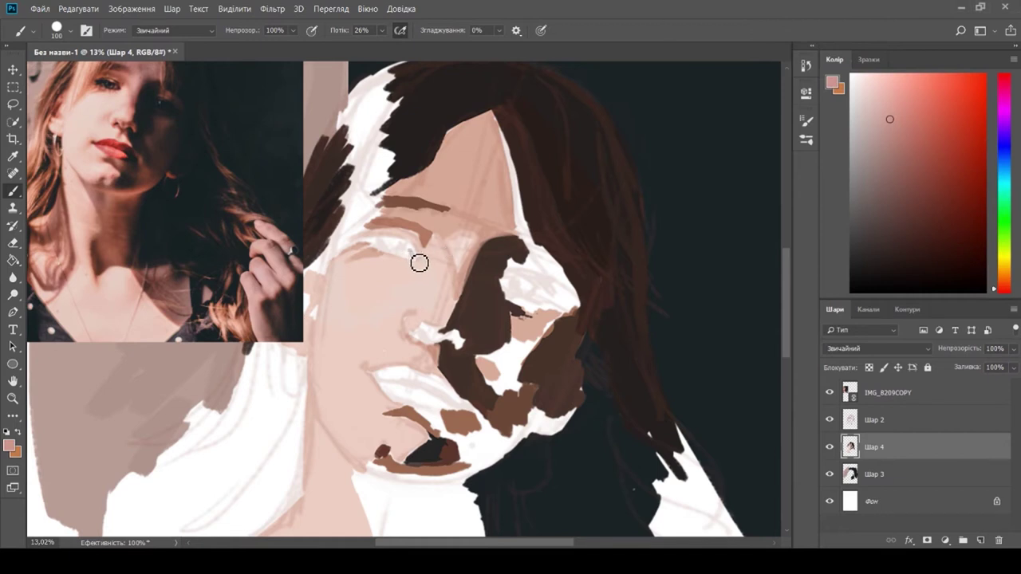
- Block in the lit eye on Шар 4, using light pink at its inner corner and a sampled near-black for the dark detail
left_click(889, 102)
left_click(869, 93)
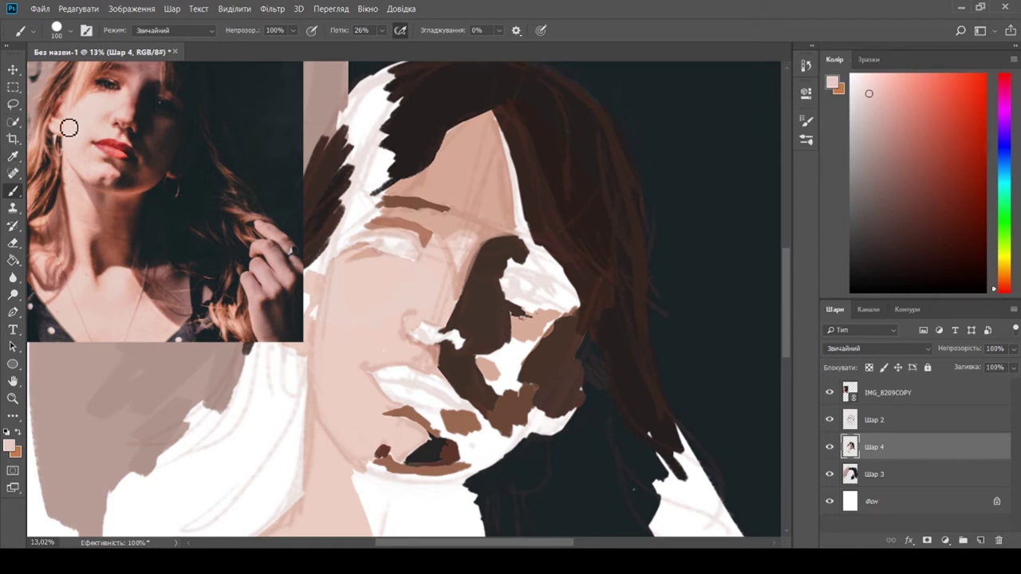
key("i")
left_click(612, 350)
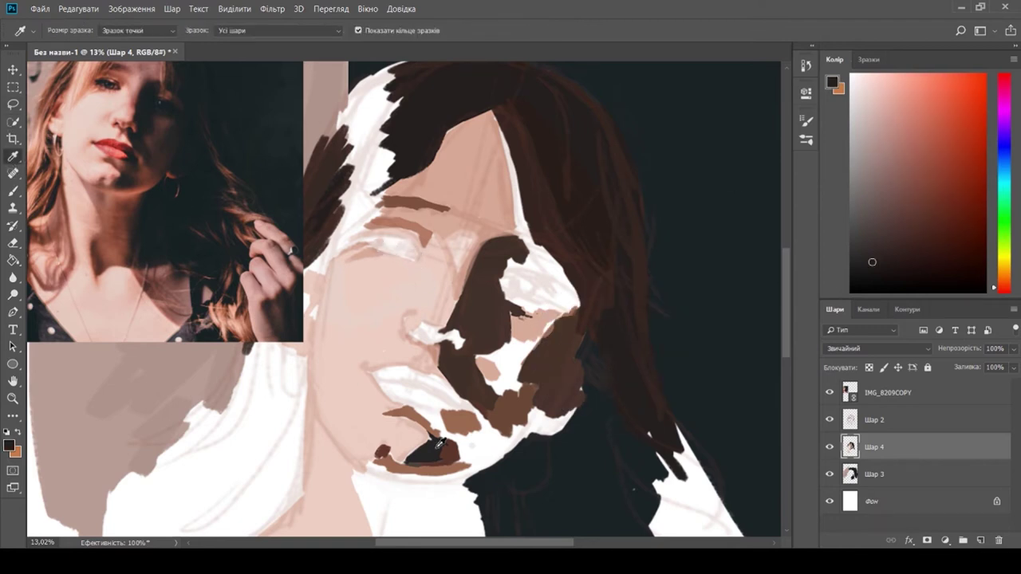
key("b")
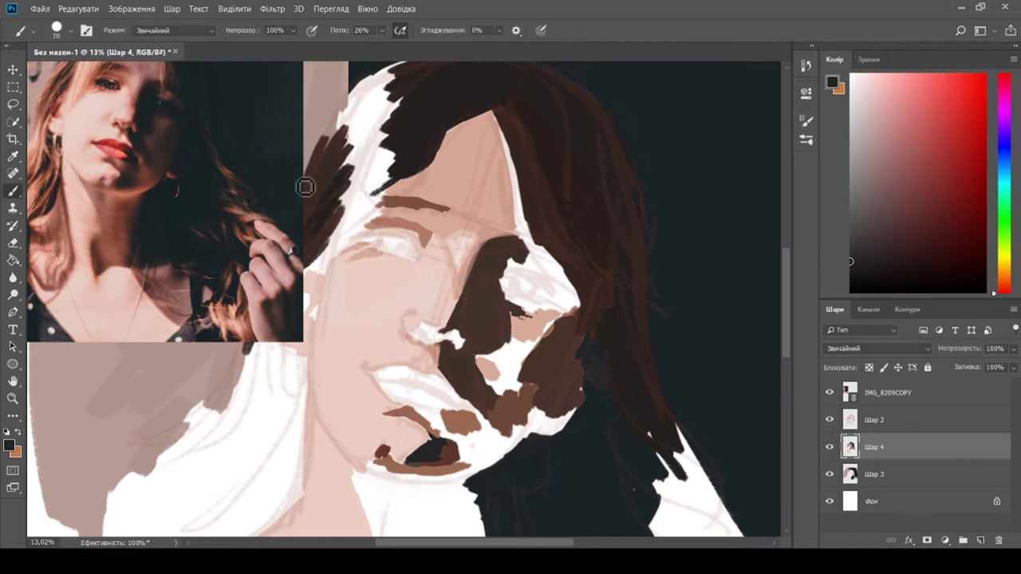
mouse_move(378, 248)
left_mouse_down()
mouse_move(374, 239)
mouse_move(391, 245)
mouse_move(366, 250)
left_mouse_up()
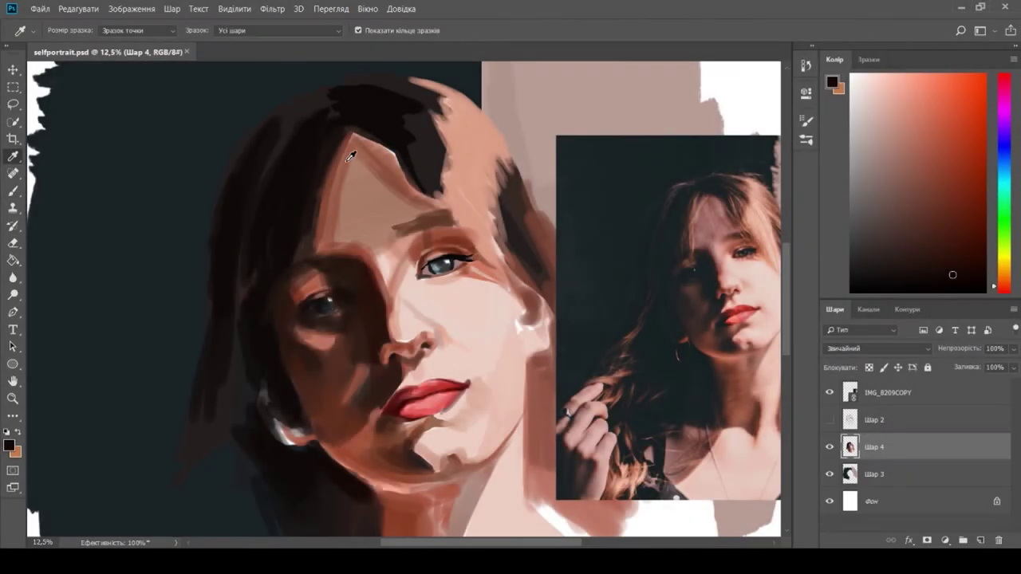
- Sample the forehead's skin tone and widen the forehead over the dark hair on its shaded side
left_click(356, 169)
left_click(13, 192)
mouse_move(347, 202)
left_mouse_down()
mouse_move(341, 138)
mouse_move(325, 179)
mouse_move(335, 128)
mouse_move(315, 228)
mouse_move(327, 140)
left_mouse_up()
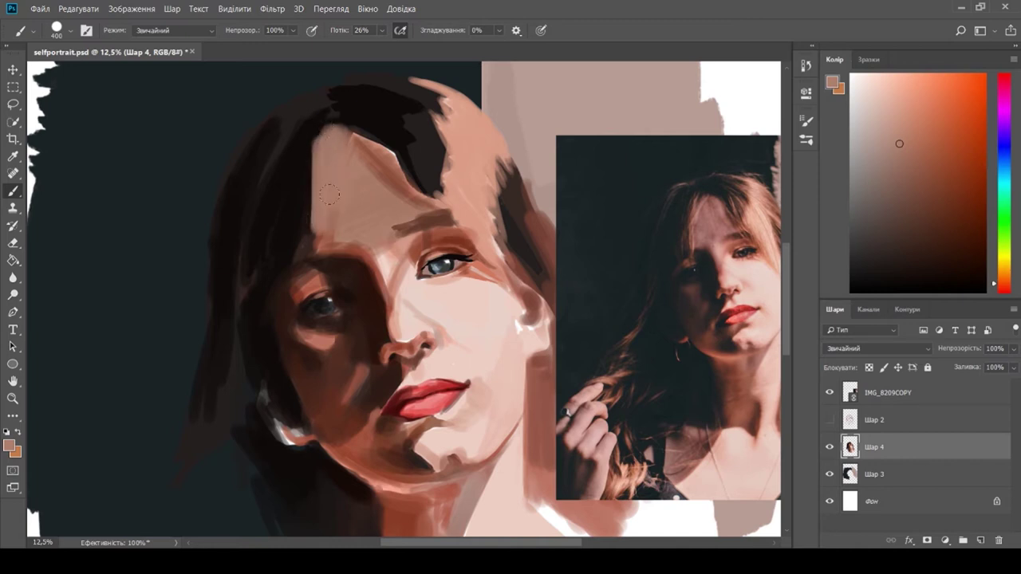
mouse_move(319, 230)
left_mouse_down()
mouse_move(309, 185)
mouse_move(336, 149)
left_mouse_up()
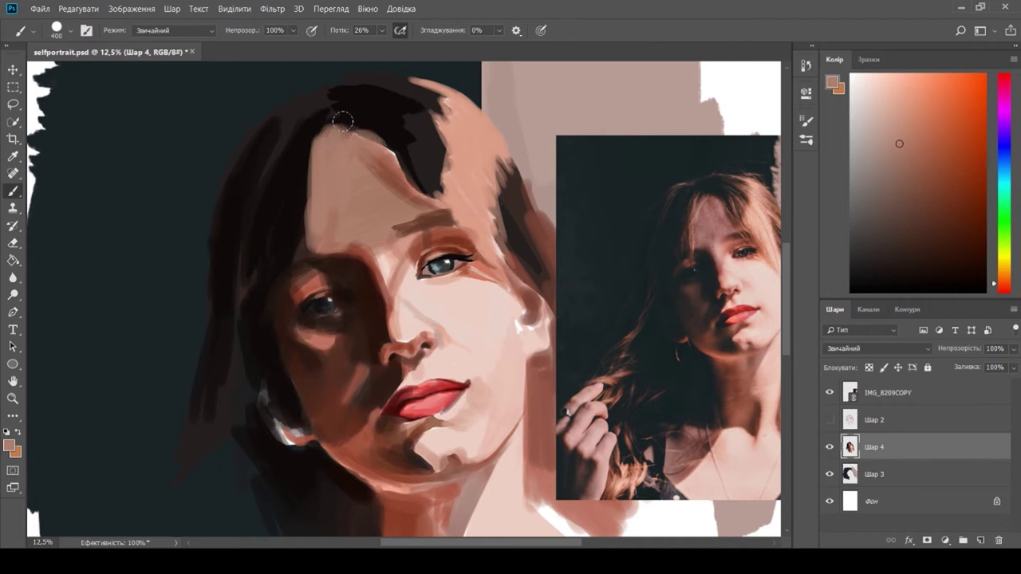
- Reshape the dark fringe over the forehead with sampled near-black hair tones and darken the hair's edge on the shaded side
left_click(411, 161, "alt")
mouse_move(377, 129)
left_mouse_down()
mouse_move(401, 162)
mouse_move(376, 127)
mouse_move(395, 184)
mouse_move(401, 170)
mouse_move(382, 108)
mouse_move(422, 197)
left_mouse_up()
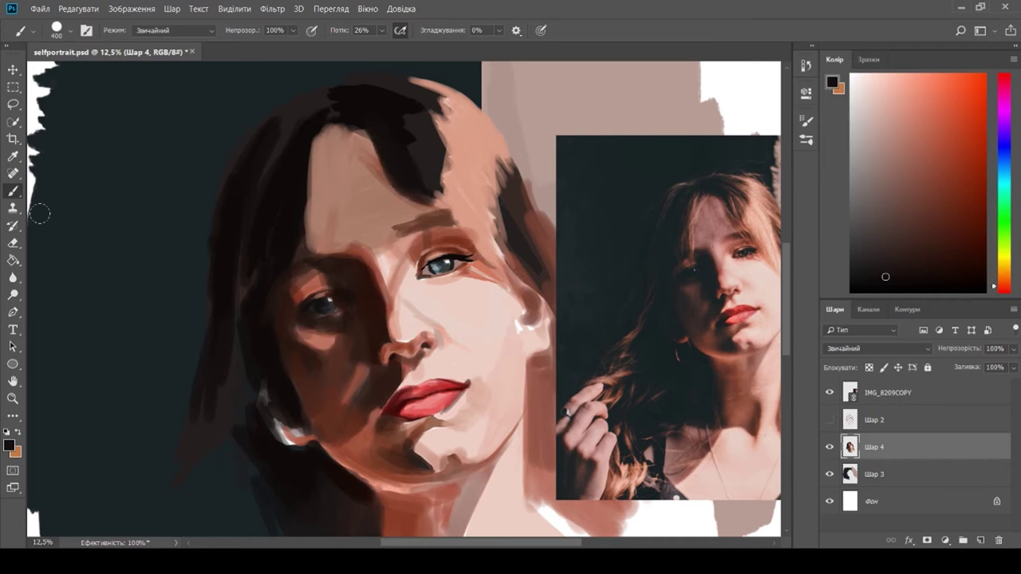
left_click(13, 157)
left_click(13, 193)
mouse_move(426, 157)
left_mouse_down()
mouse_move(405, 95)
mouse_move(369, 93)
left_mouse_up()
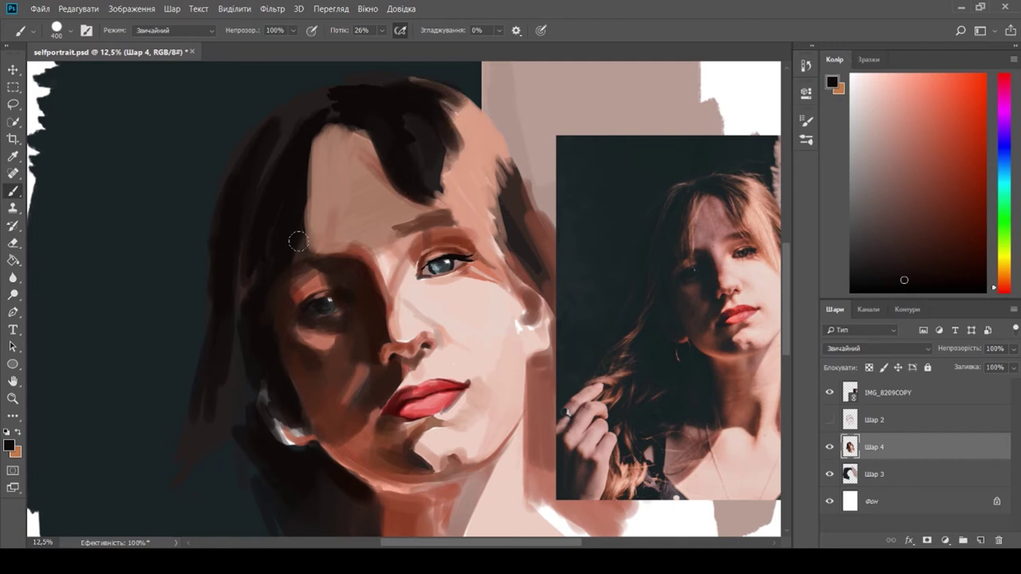
mouse_move(300, 242)
left_mouse_down()
mouse_move(306, 141)
mouse_move(273, 237)
mouse_move(312, 249)
left_mouse_up()
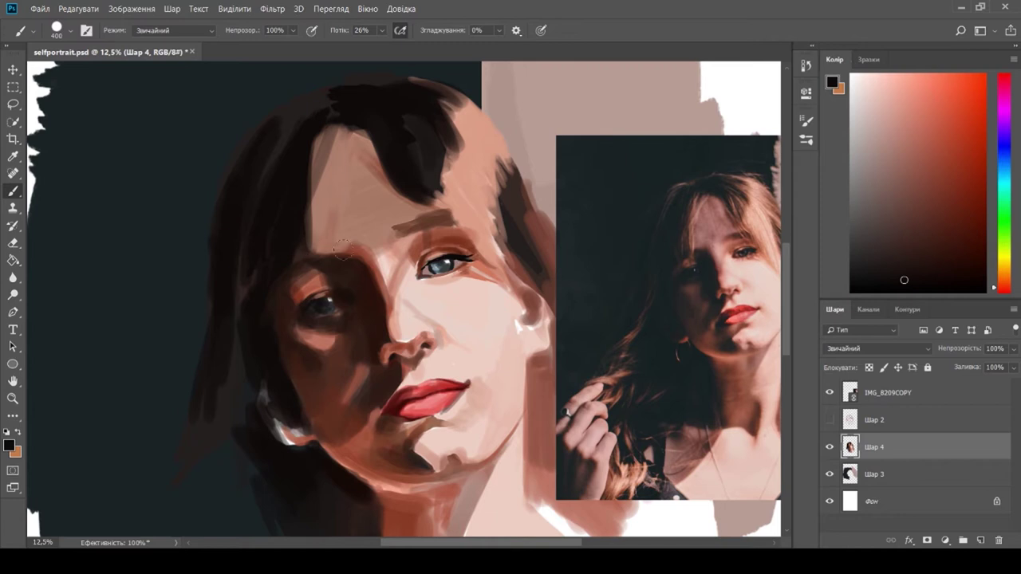
- Erase the excess hair paint along the crown of the head on Шар 4
scroll(316, 406, "down", 3)
scroll(319, 410, "up", 2)
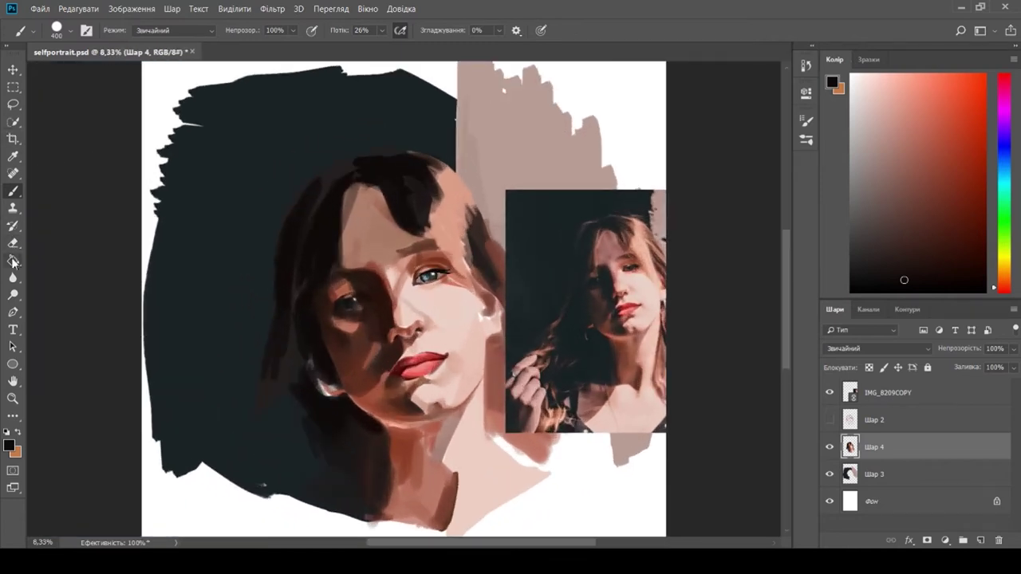
left_click(12, 243)
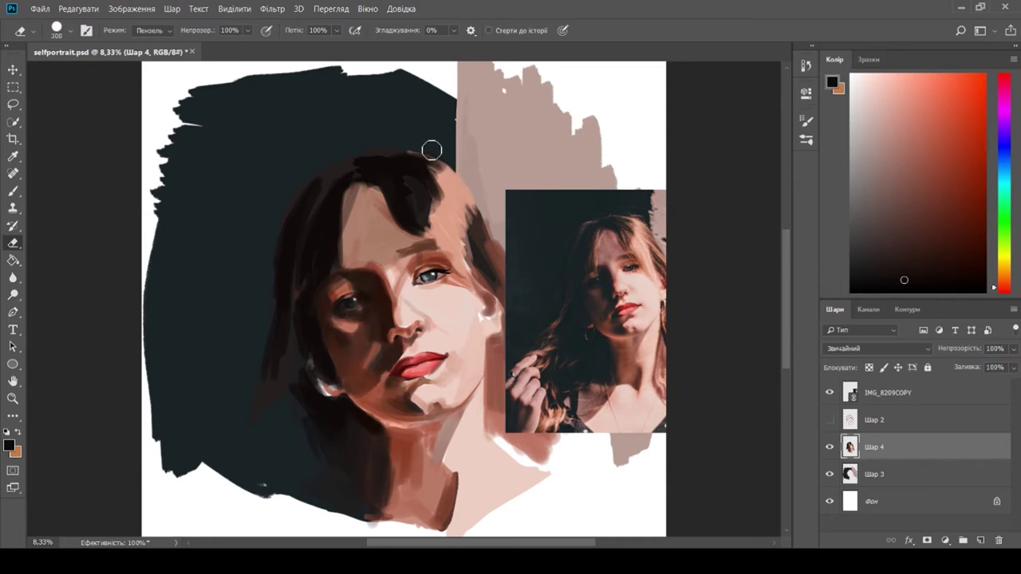
left_click_drag(451, 170, 438, 161)
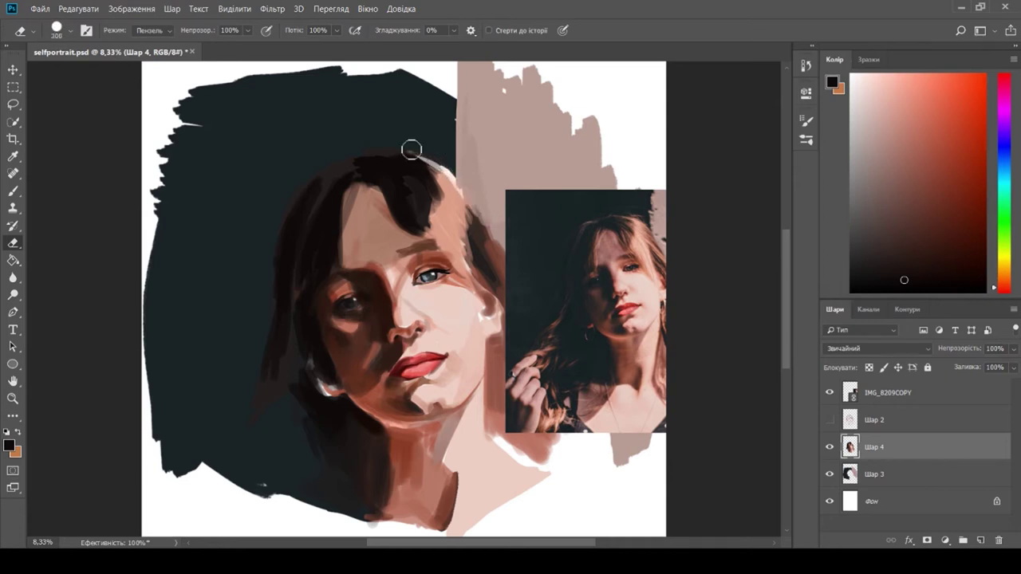
- Fill the erased gap above the crown with the sampled dark background colour on Шар 3
left_click(13, 156)
left_click(876, 476)
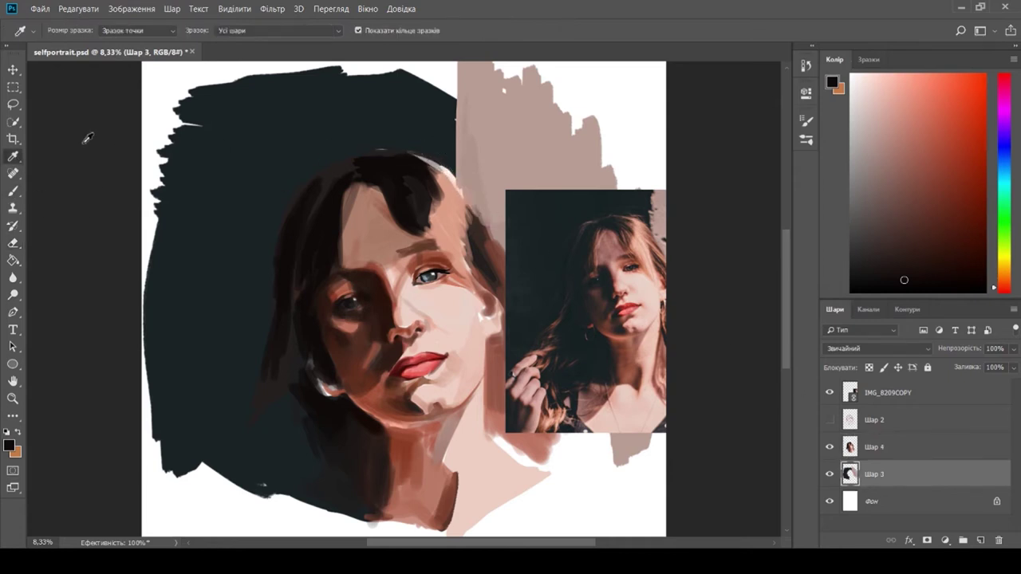
left_click(404, 129)
key("b")
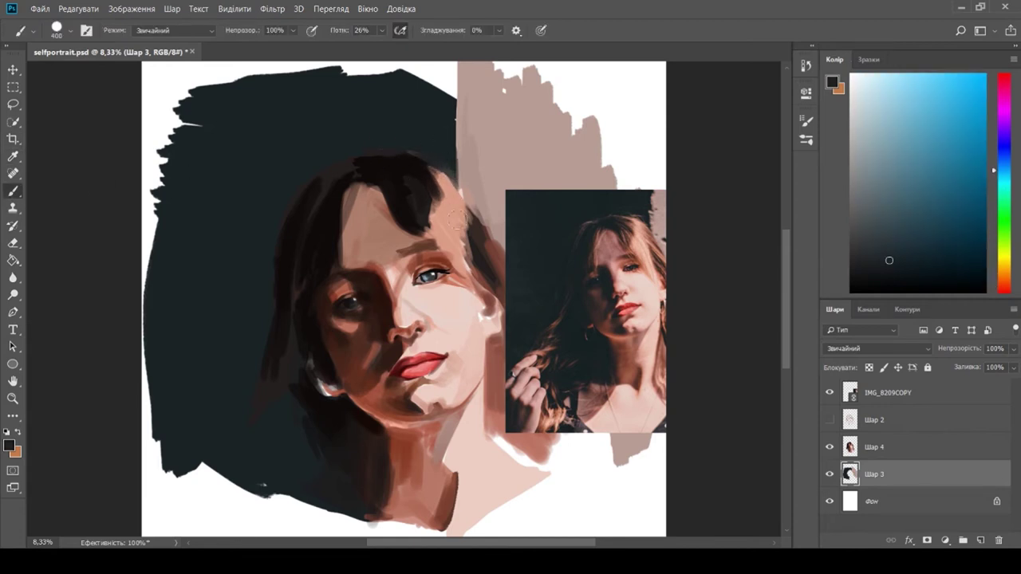
- Trim the shaded hair's outer edge on Шар 4 with the Eraser and extend the strands downward in sampled near-black
left_click(916, 447)
left_click(14, 244)
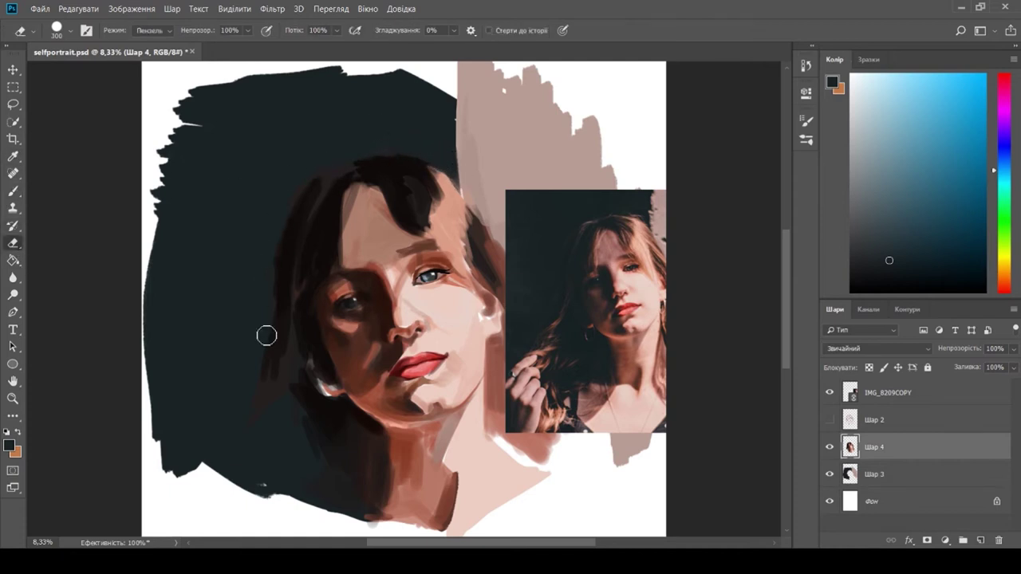
key("b")
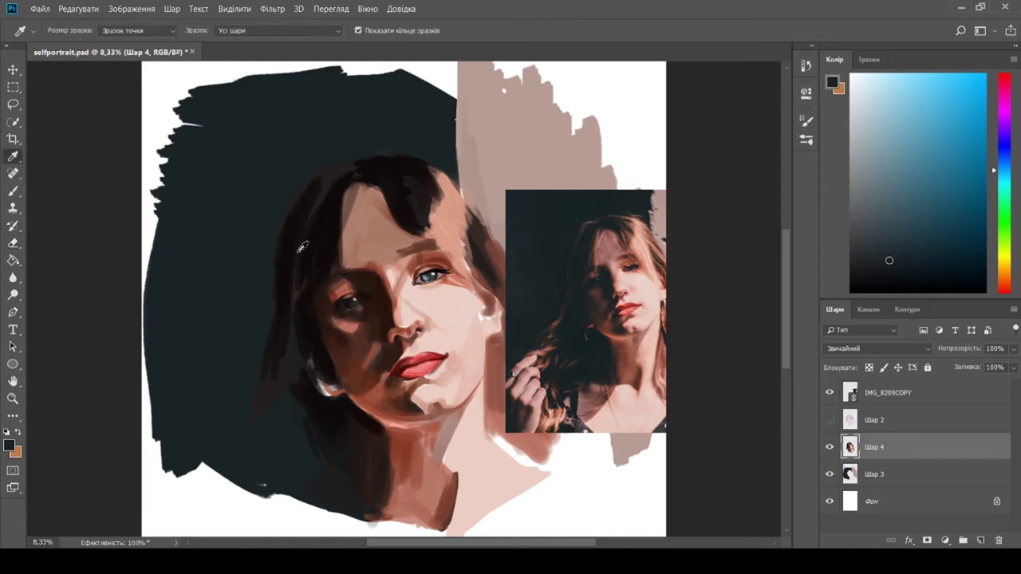
left_click(276, 235, "alt")
left_click_drag(269, 286, 257, 337)
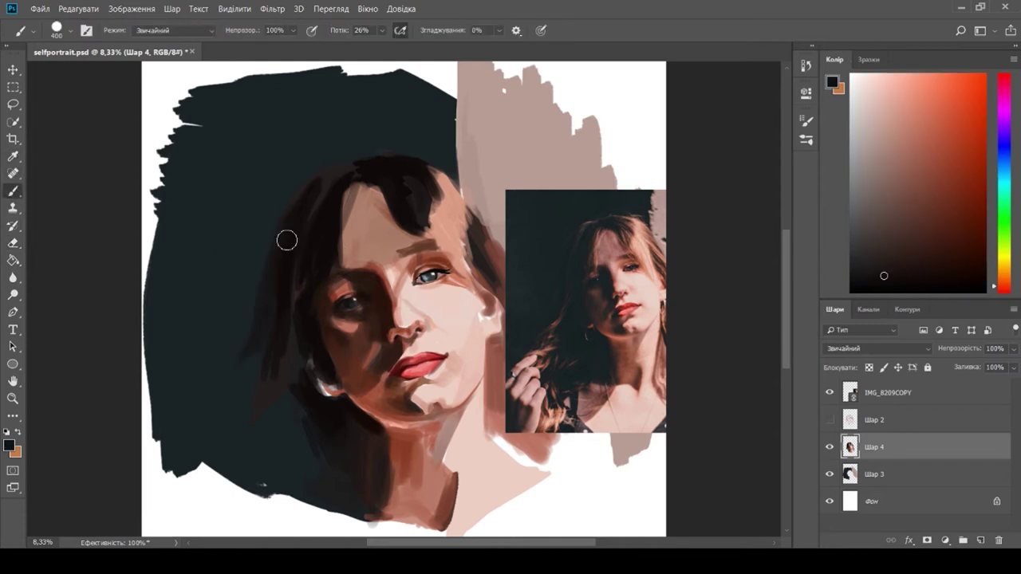
left_click_drag(244, 378, 244, 430)
left_click_drag(295, 291, 293, 335)
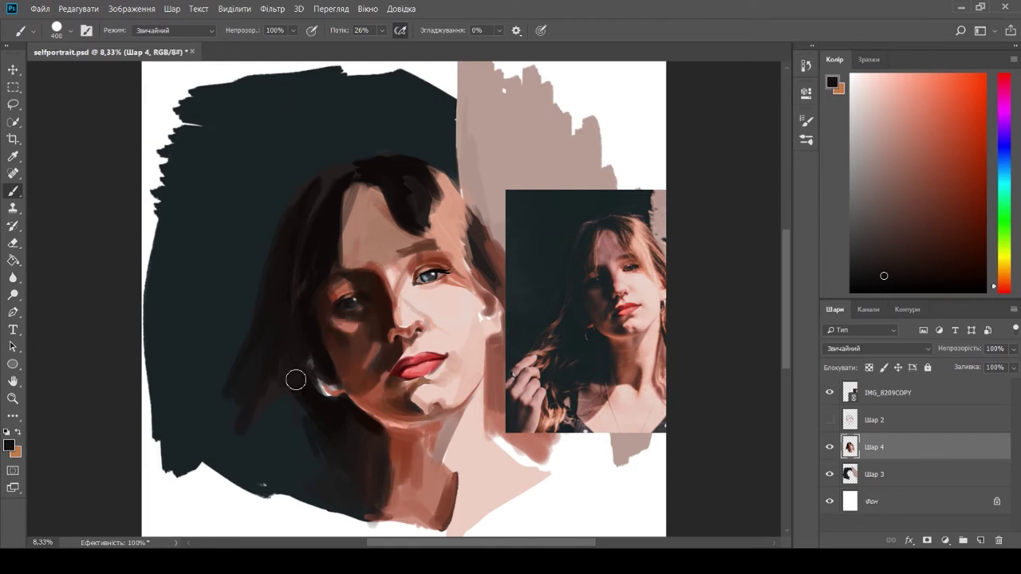
- Sample a dark brown from the hair and paint the hair mass below the ear and beside the neck
mouse_move(365, 325)
left_mouse_down()
mouse_move(359, 315)
mouse_move(344, 332)
left_mouse_up()
scroll(327, 389, "left", 1)
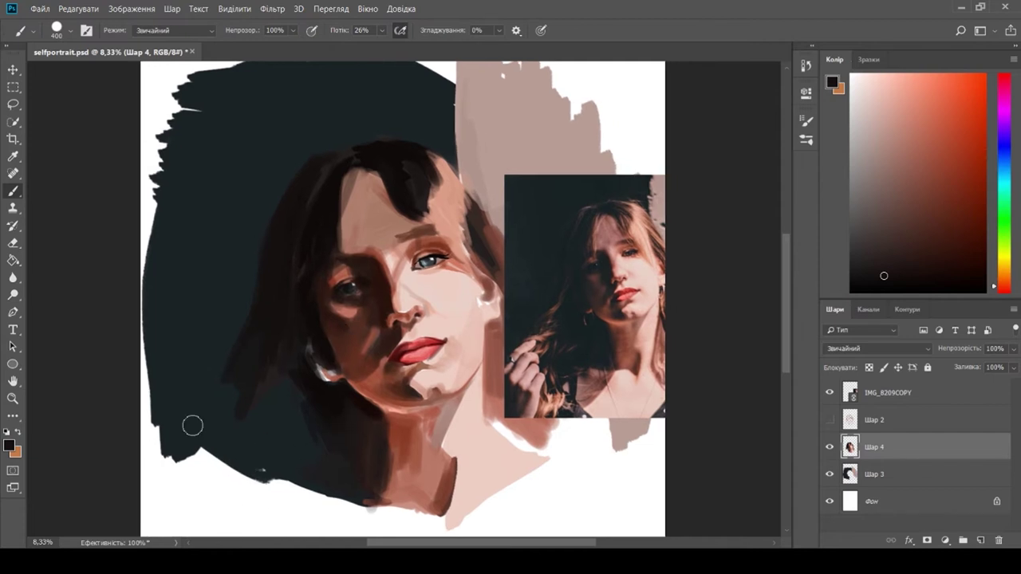
left_click(12, 158)
left_click(318, 213)
left_click(13, 190)
mouse_move(282, 410)
left_mouse_down()
mouse_move(298, 404)
mouse_move(303, 384)
left_mouse_up()
mouse_move(318, 422)
left_mouse_down()
mouse_move(264, 410)
mouse_move(298, 392)
mouse_move(311, 460)
mouse_move(259, 399)
mouse_move(294, 368)
left_mouse_up()
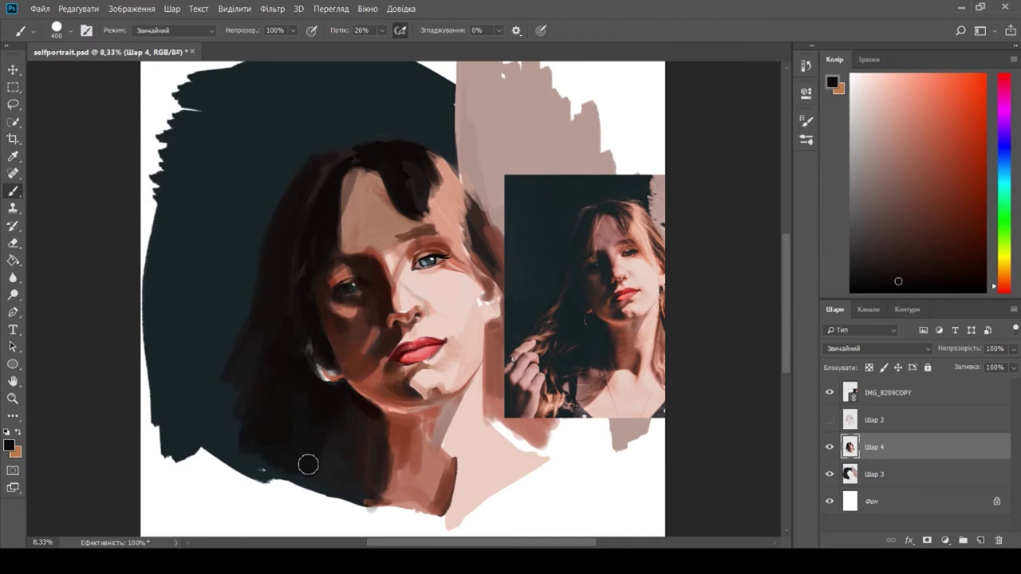
- Darken the shaded hair on Шар 4 with near-black strokes from the crown down past the ear to the neck
left_click_drag(348, 420, 361, 402)
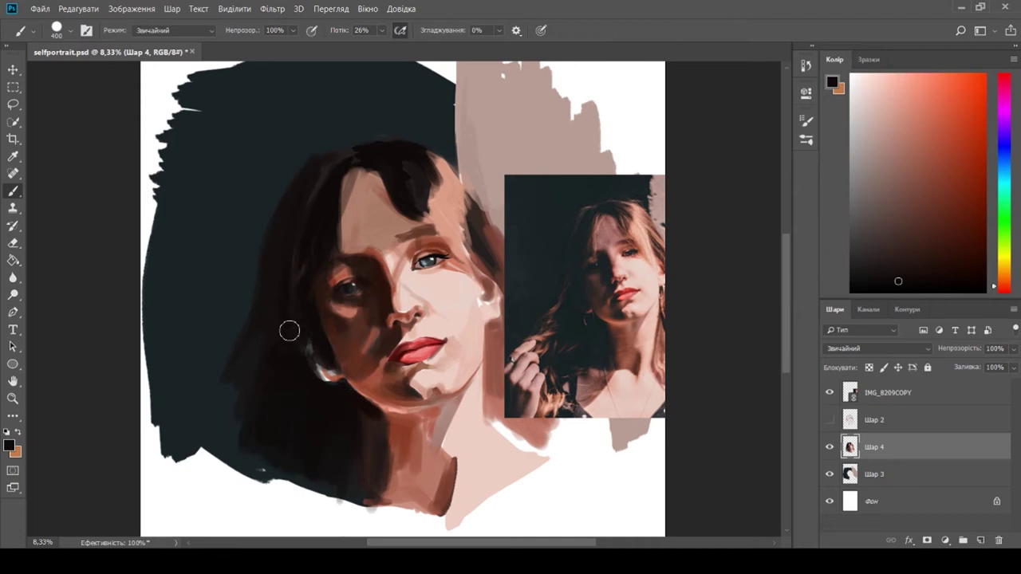
left_click_drag(312, 220, 343, 152)
mouse_move(240, 404)
left_mouse_down()
mouse_move(272, 329)
mouse_move(278, 275)
mouse_move(239, 378)
mouse_move(247, 338)
mouse_move(272, 303)
left_mouse_up()
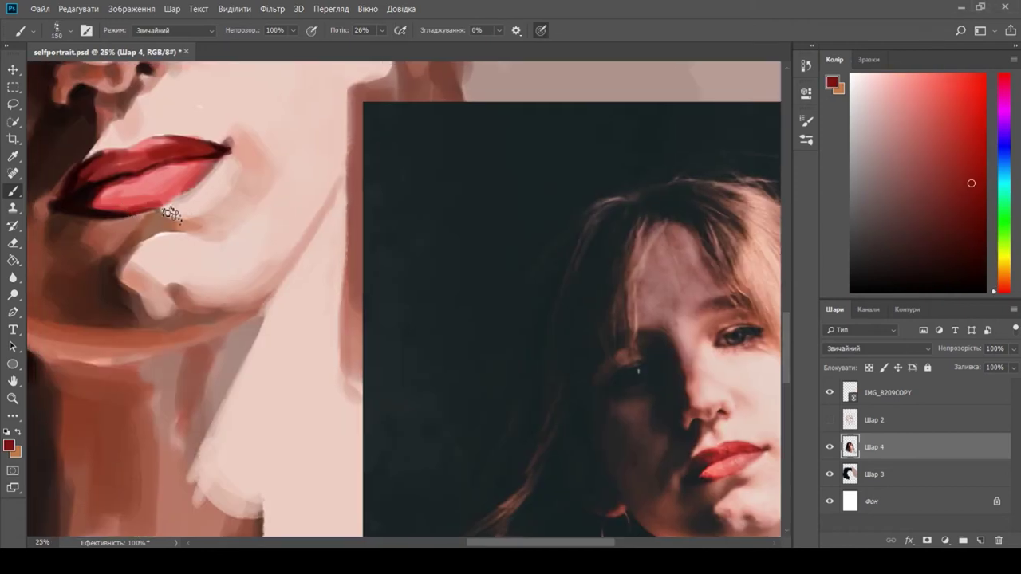
- Define the bottom edge of the lower lip in dark red, reducing the brush size to 90
left_click_drag(169, 206, 152, 209)
key("[")
mouse_move(106, 216)
left_mouse_down()
mouse_move(170, 207)
mouse_move(183, 225)
mouse_move(180, 205)
mouse_move(198, 194)
mouse_move(188, 195)
left_mouse_up()
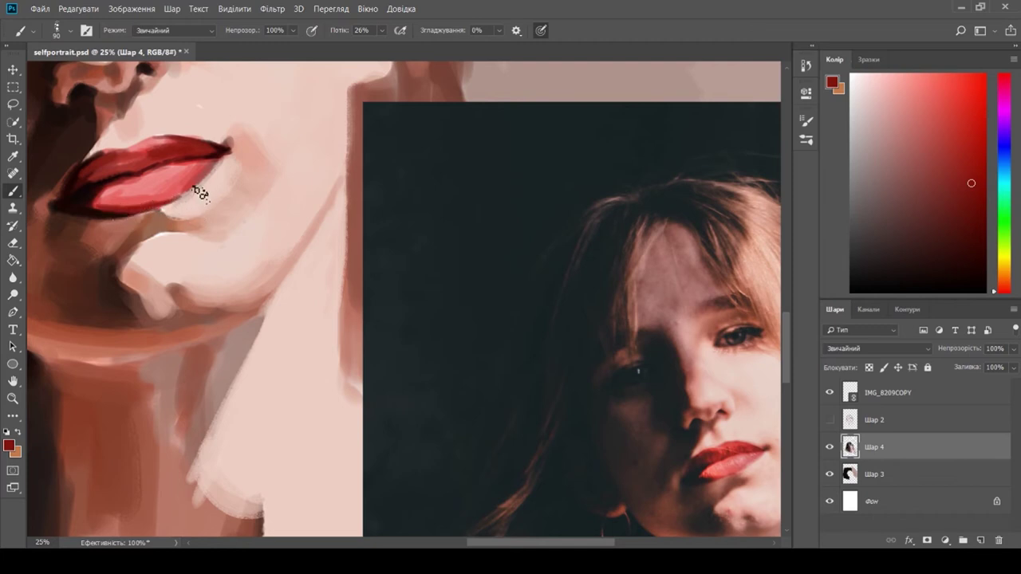
- Soften the lower lip with a muted red at brush size 125
left_click(928, 231)
left_click(699, 217, "alt")
left_click(917, 200)
key("bracketright")
key("bracketright")
left_click(925, 165)
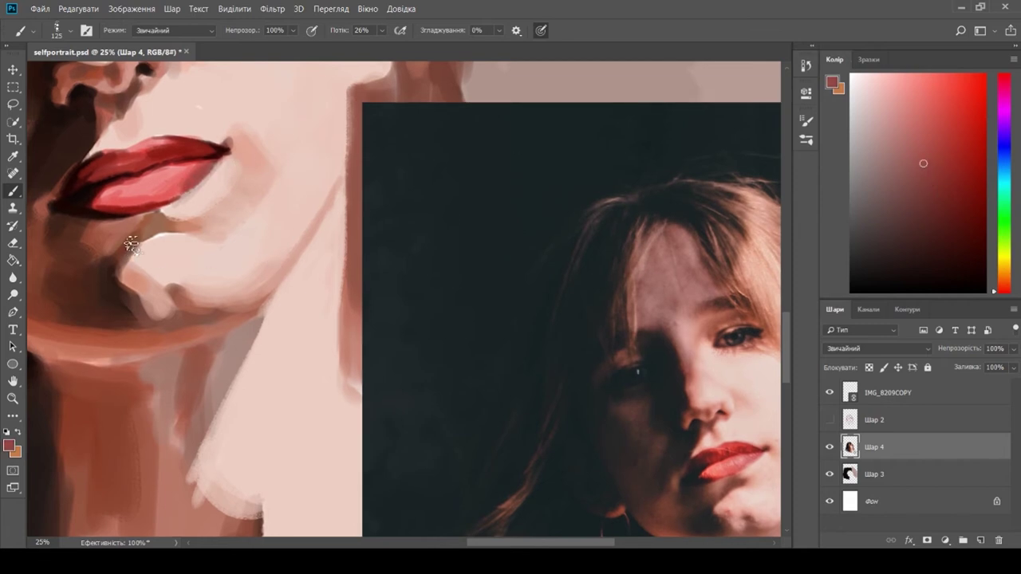
- Deepen the lips' shaded corner and the line between them with progressively darker maroon tones at brush size 125
left_click(925, 209)
left_click(919, 235)
left_click(935, 241)
left_click_drag(163, 217, 168, 217)
left_click(950, 252)
left_click(964, 255)
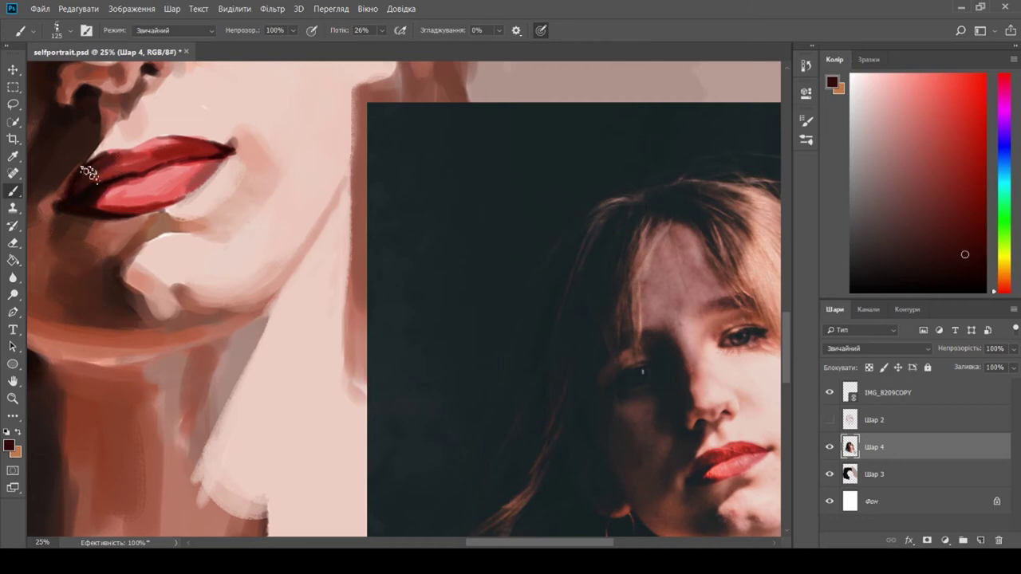
left_click_drag(323, 355, 340, 361)
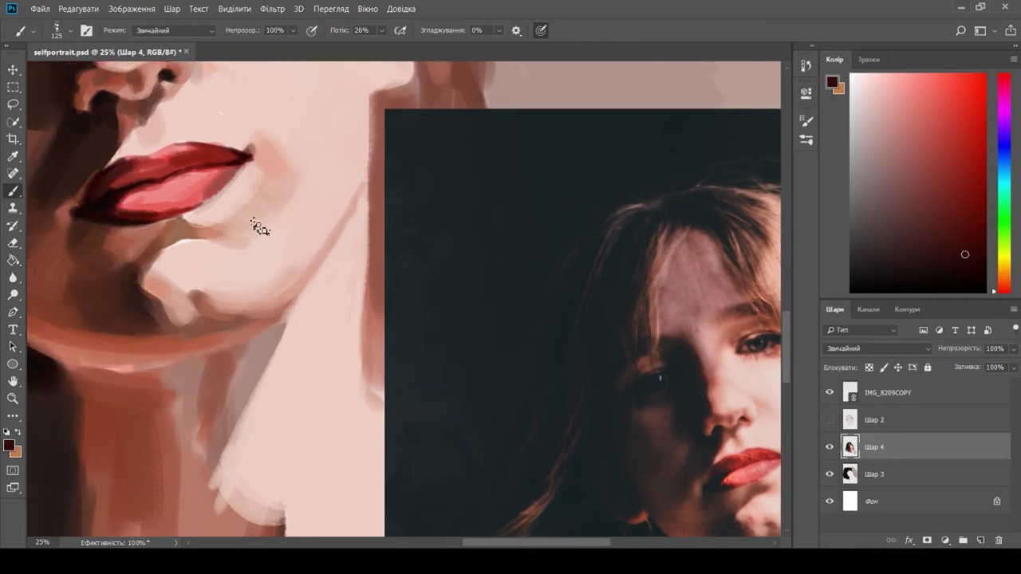
left_click_drag(153, 236, 150, 239)
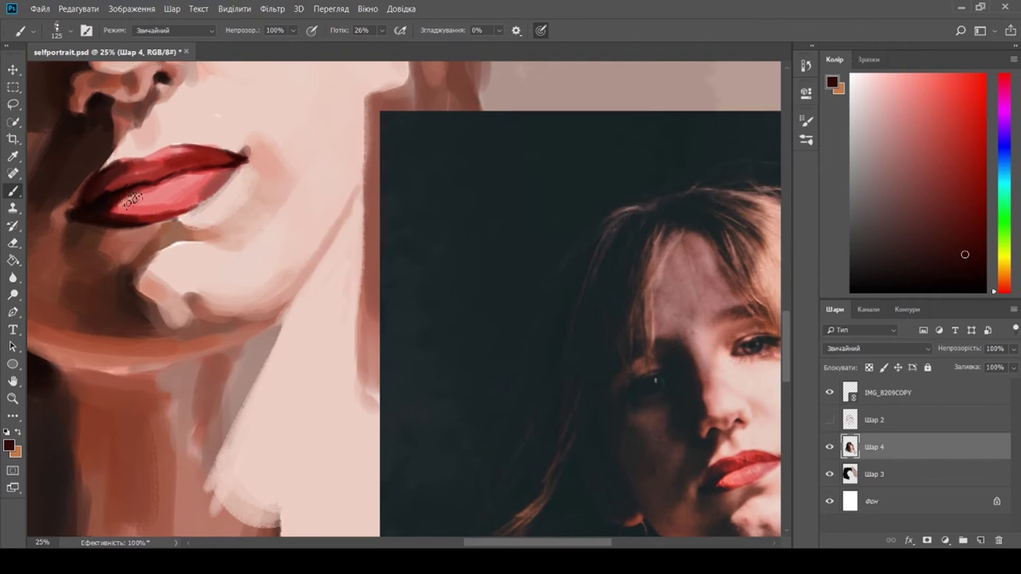
left_click_drag(305, 242, 313, 245)
- Sample near-black from the shadow under the nose and darken the skin below the shaded mouth corner at brush size 200
key("ctrl+minus")
scroll(257, 268, "down", 4)
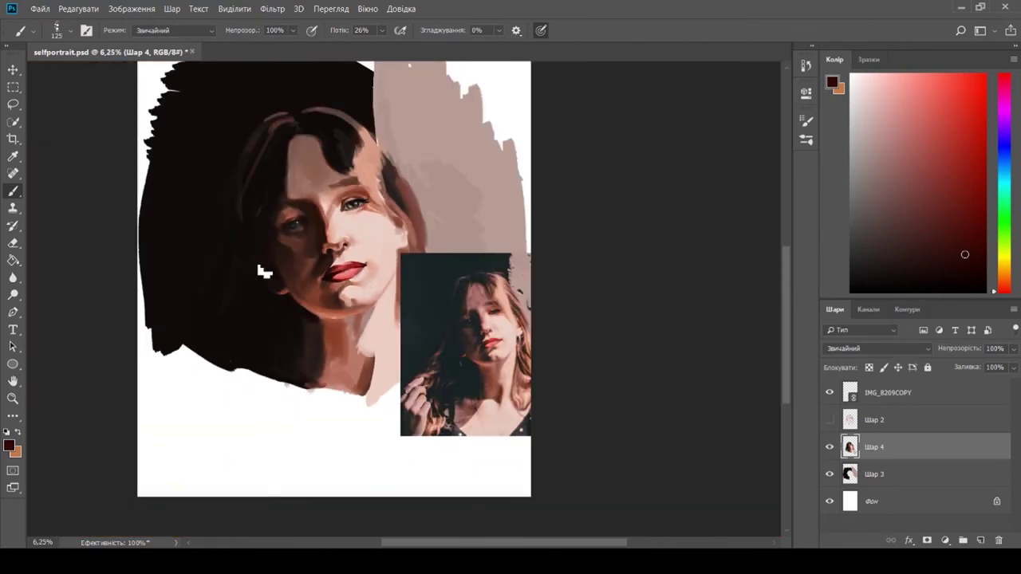
scroll(263, 272, "up", 3)
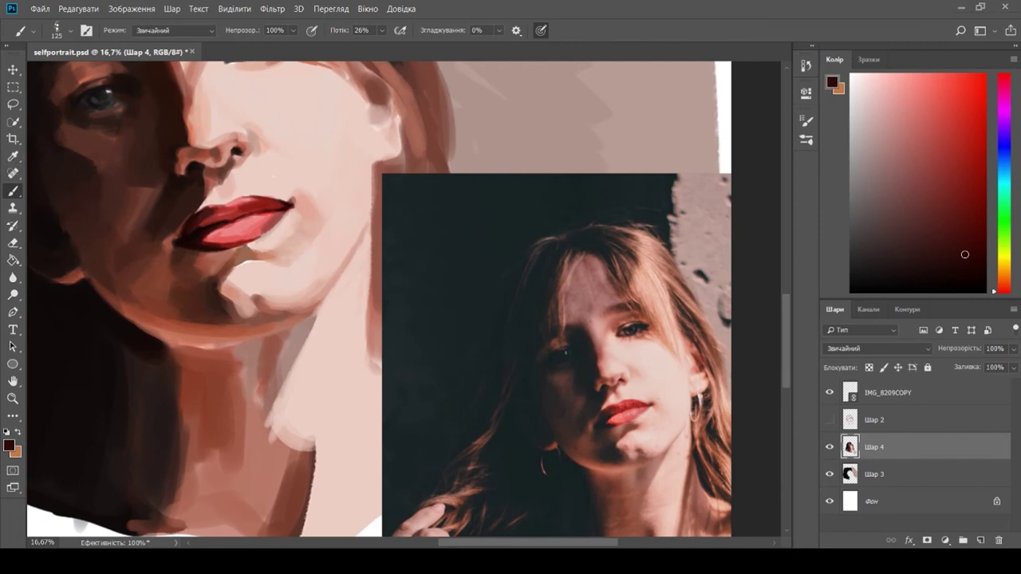
left_click_drag(177, 300, 180, 309)
key("i")
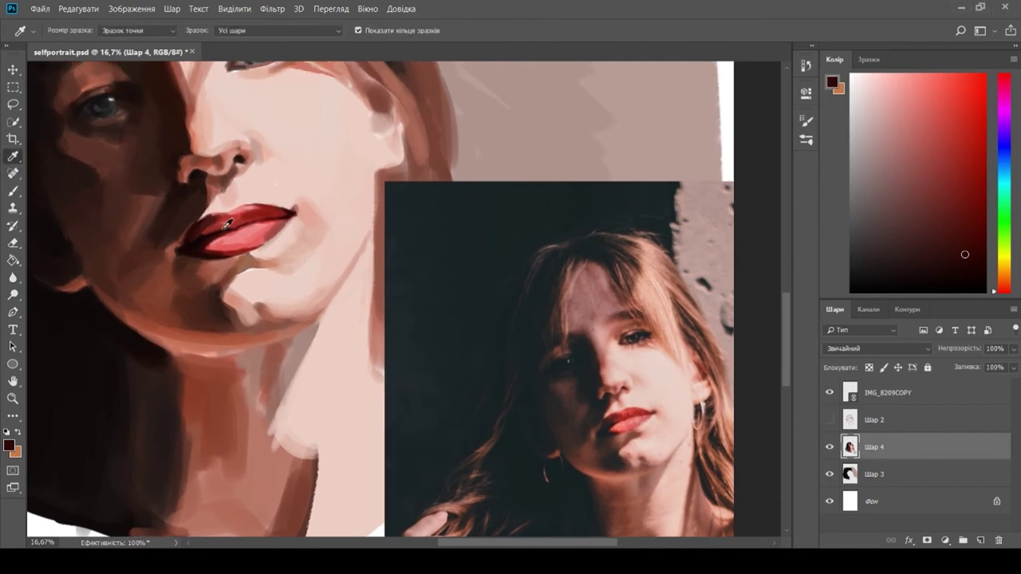
left_click(195, 188)
key("b")
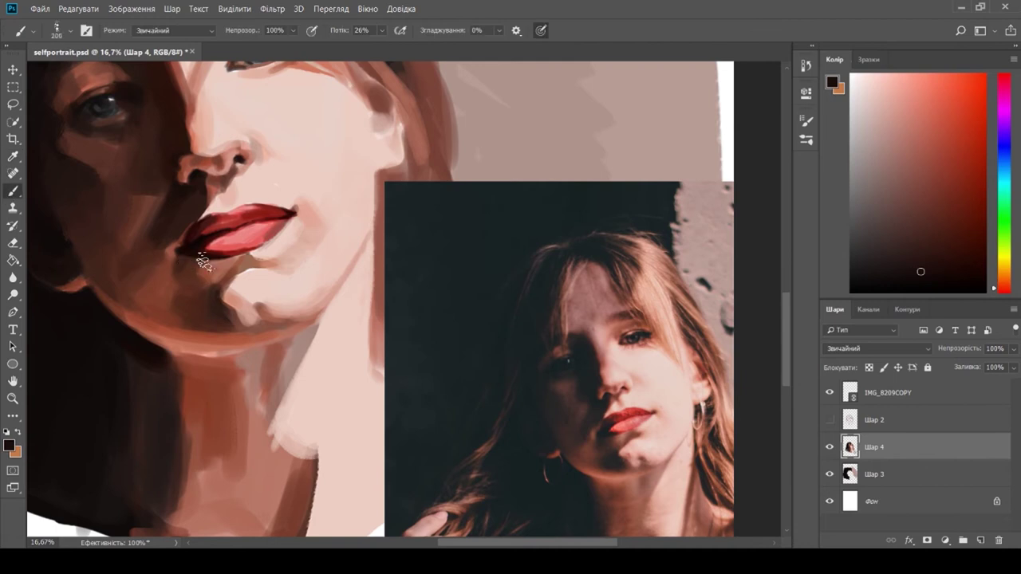
left_click_drag(183, 263, 198, 267)
- Shade the dark side of the lower cheek and jaw with a slightly lighter dark brown at brush size 200
left_click(927, 249)
key("ctrl+minus")
key("ctrl+minus")
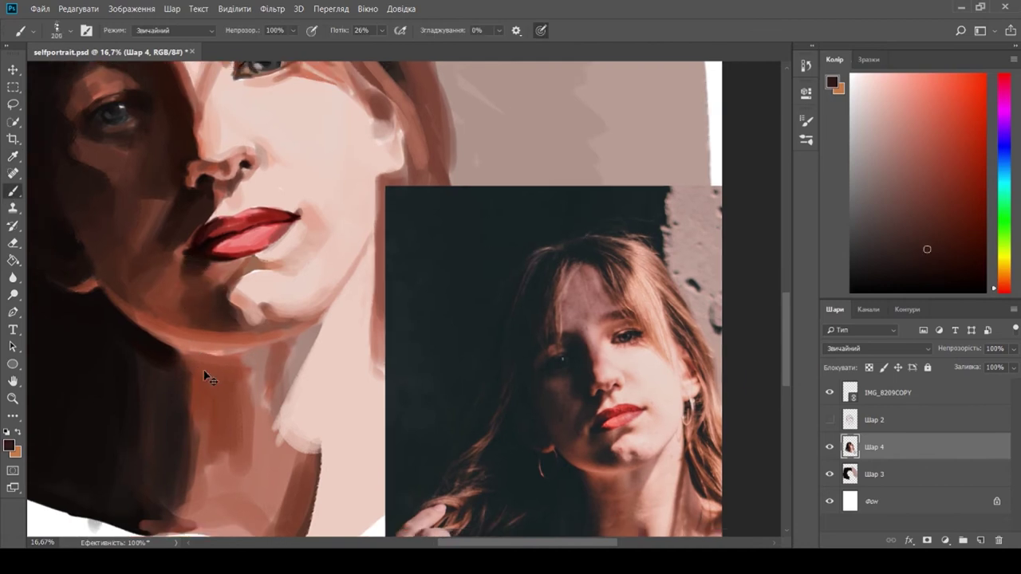
key("ctrl+plus")
key("ctrl+plus")
left_click_drag(363, 339, 350, 286)
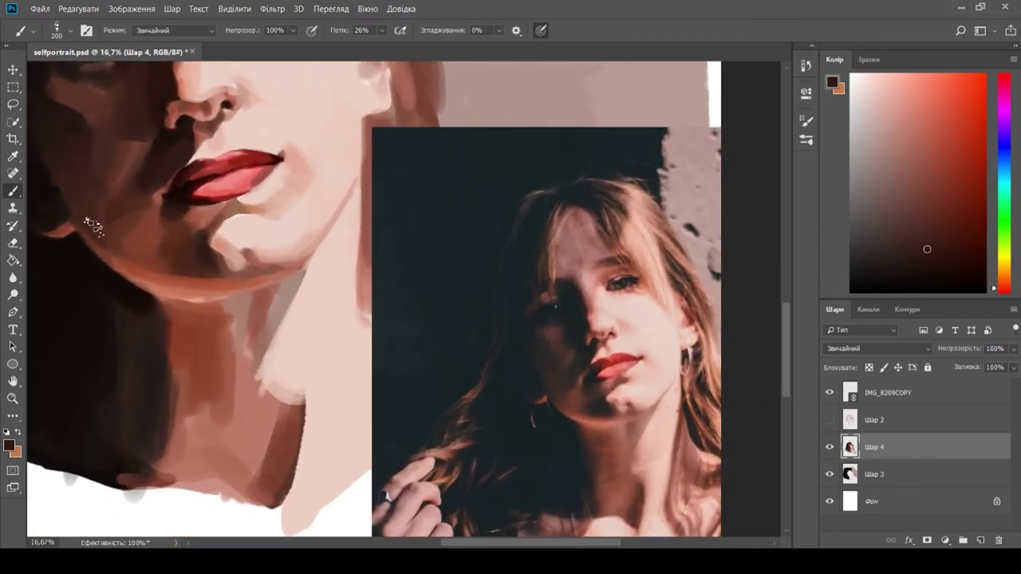
left_click_drag(110, 410, 113, 417)
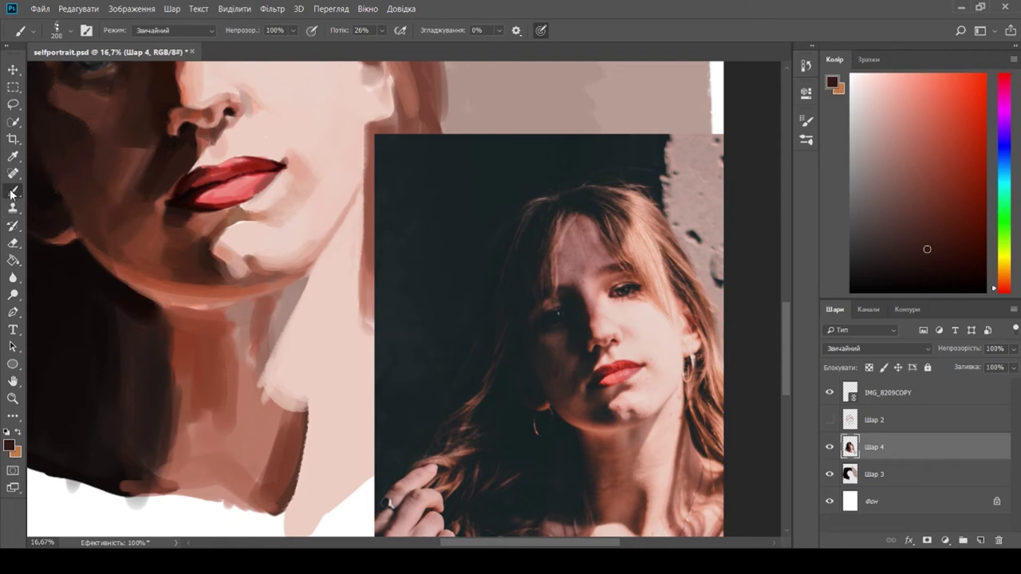
- Sample red from the lips and repaint the upper lip in a deeper red at brush size 150
left_click(12, 157)
left_click(234, 168)
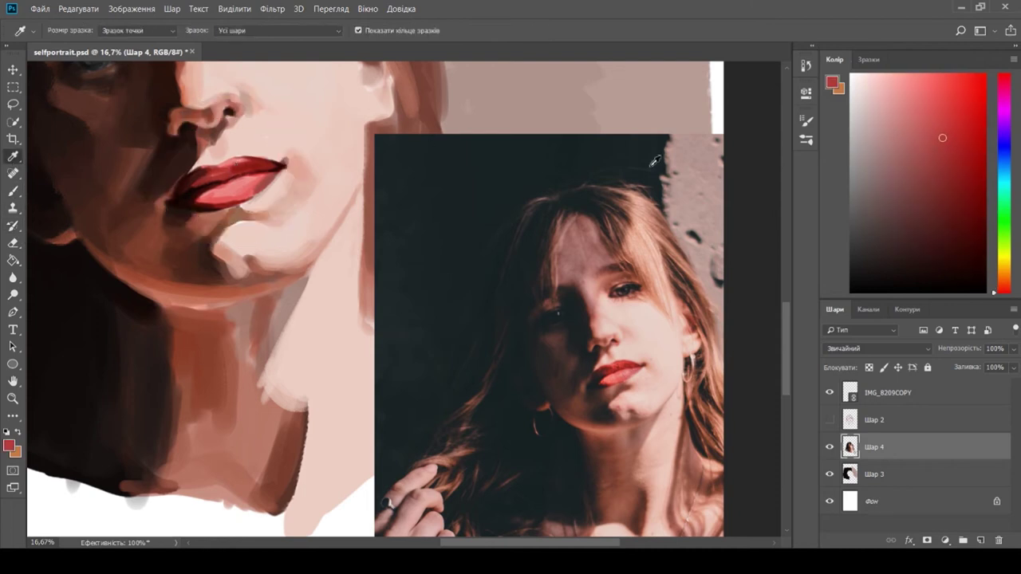
left_click(13, 191)
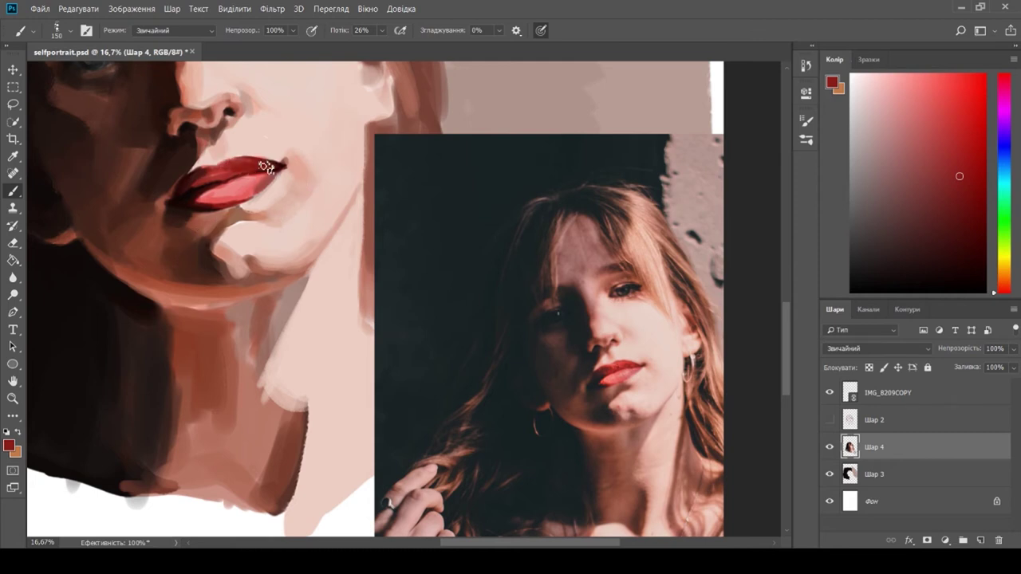
- Sample a light skin pink and clean up the skin edges around the lips with a small brush
key("ctrl+plus")
key("i")
left_click(237, 116)
key("b")
left_click_drag(176, 189, 163, 203)
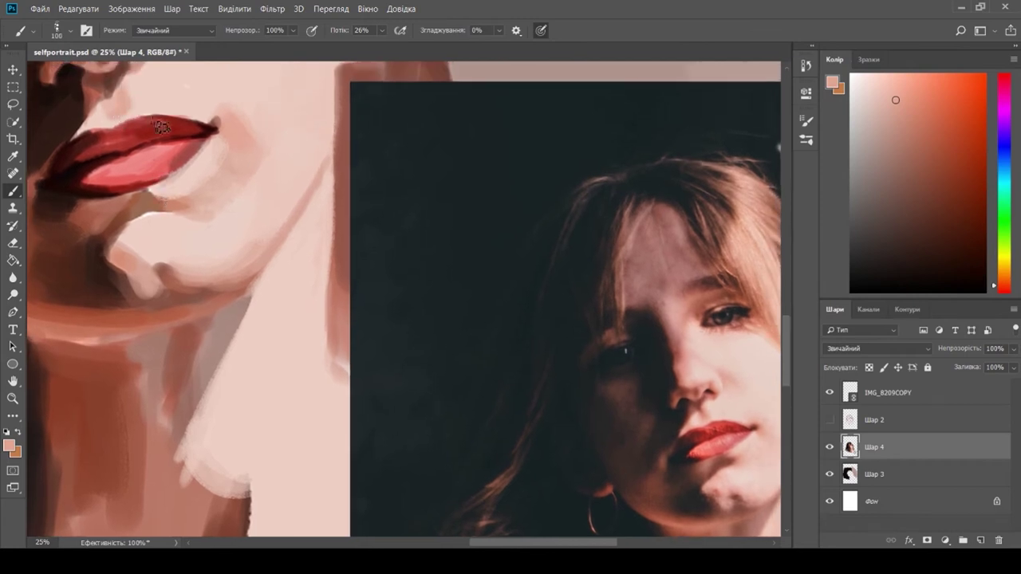
key("bracketleft")
left_click(903, 114)
key("bracketleft")
- Sample the skin tone between the brows and blend the nose bridge in lighter peach at brush size 200
key("ctrl+minus")
key("ctrl+minus")
key("ctrl+plus")
left_click_drag(253, 264, 248, 267)
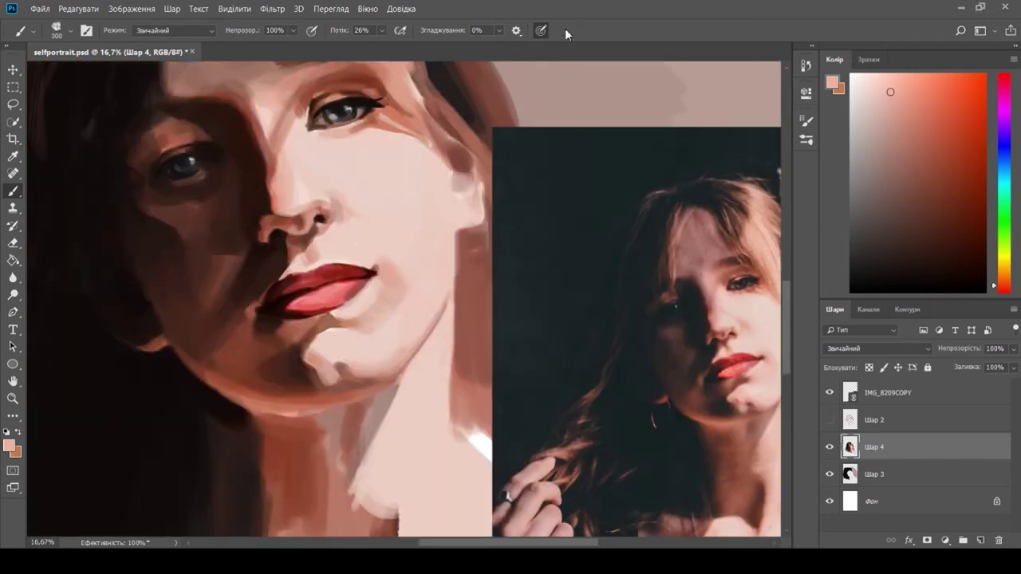
left_click_drag(279, 178, 260, 194)
key("i")
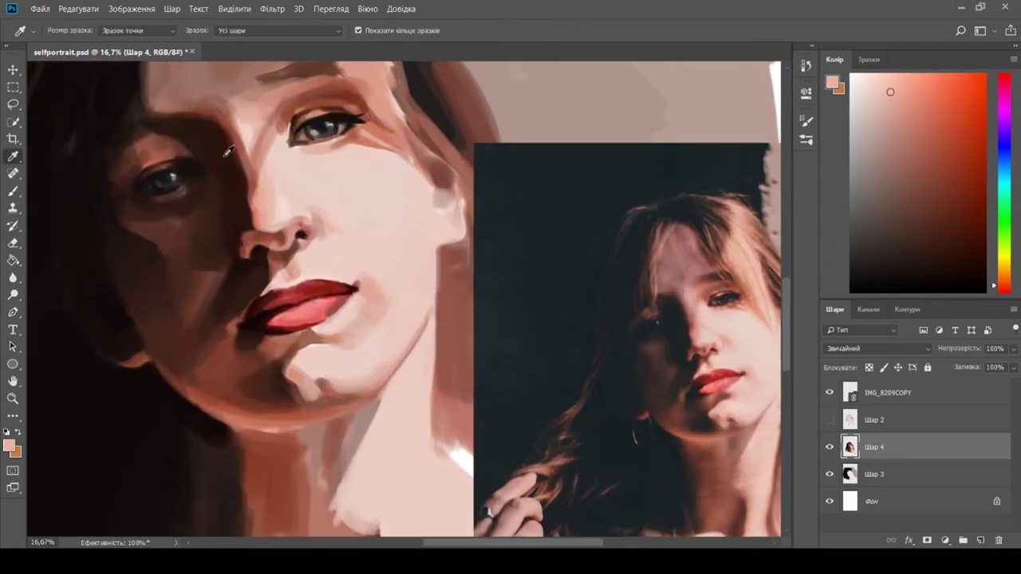
left_click(253, 103, "alt")
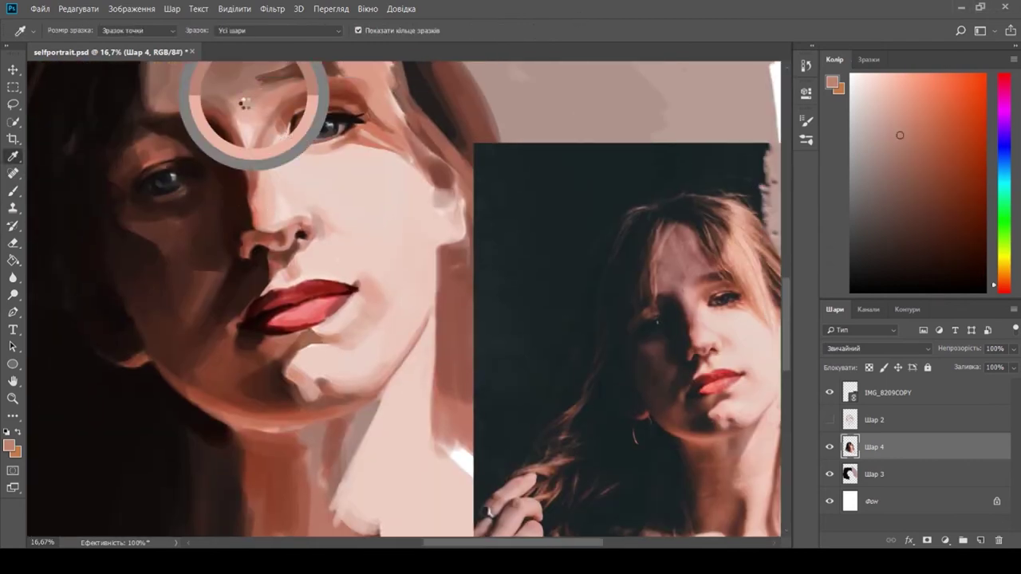
left_click(902, 123)
key("bracketright")
key("bracketright")
left_click(901, 104)
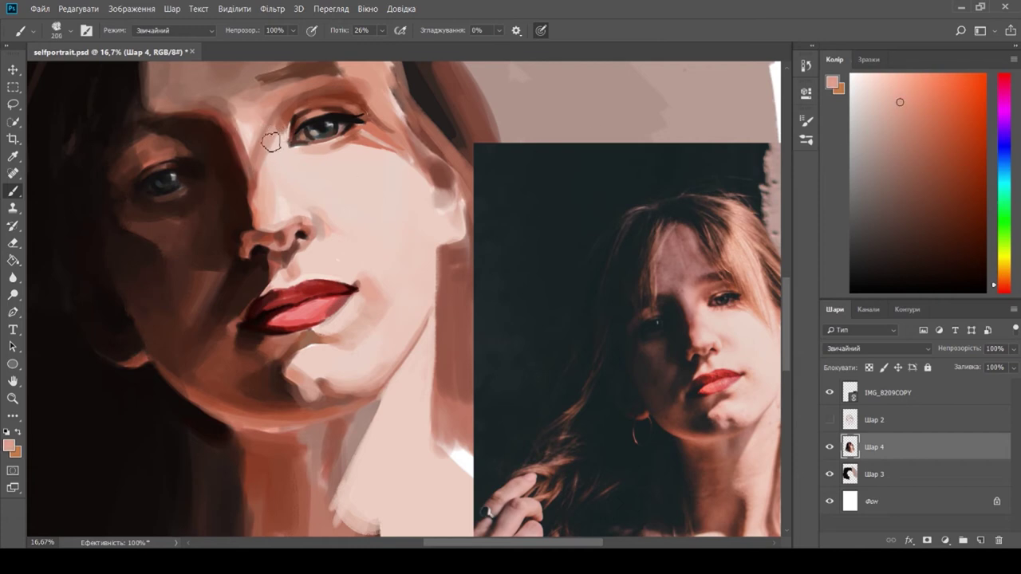
- Brighten the nose bridge and the lit eye's inner corner with pale pinks, finishing at brush size 150
left_click(873, 86)
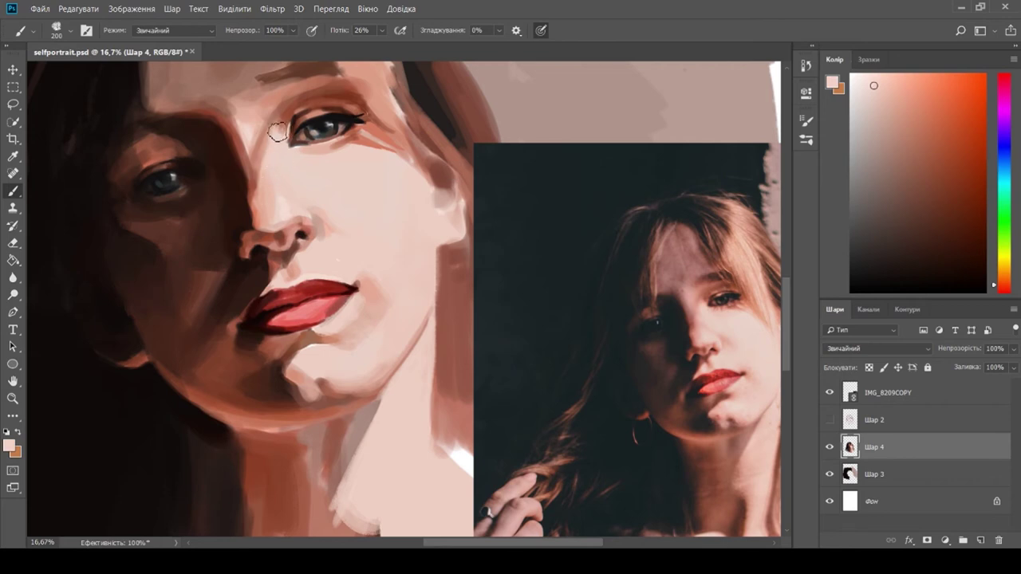
left_click(883, 99)
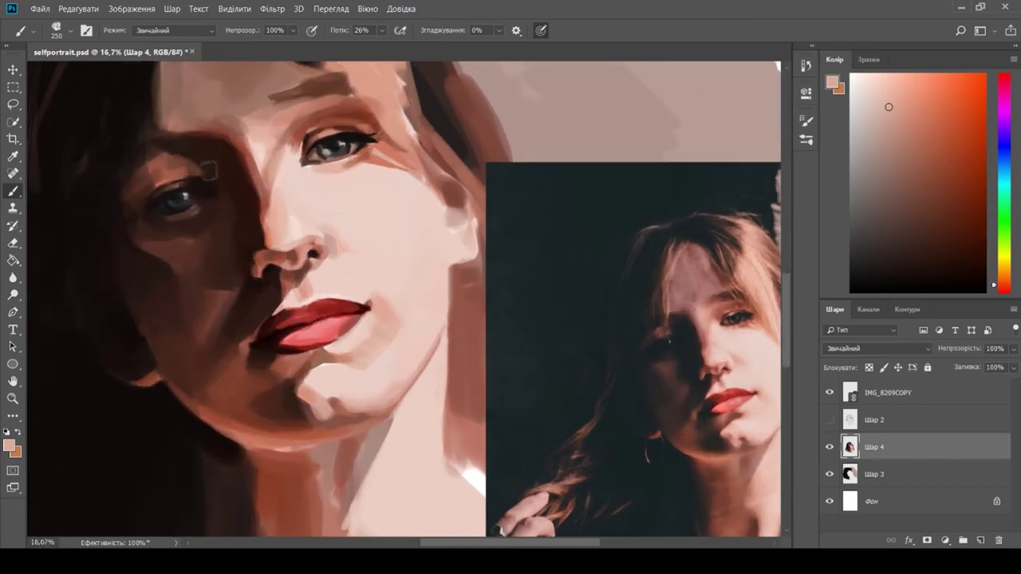
left_click(248, 131, "alt")
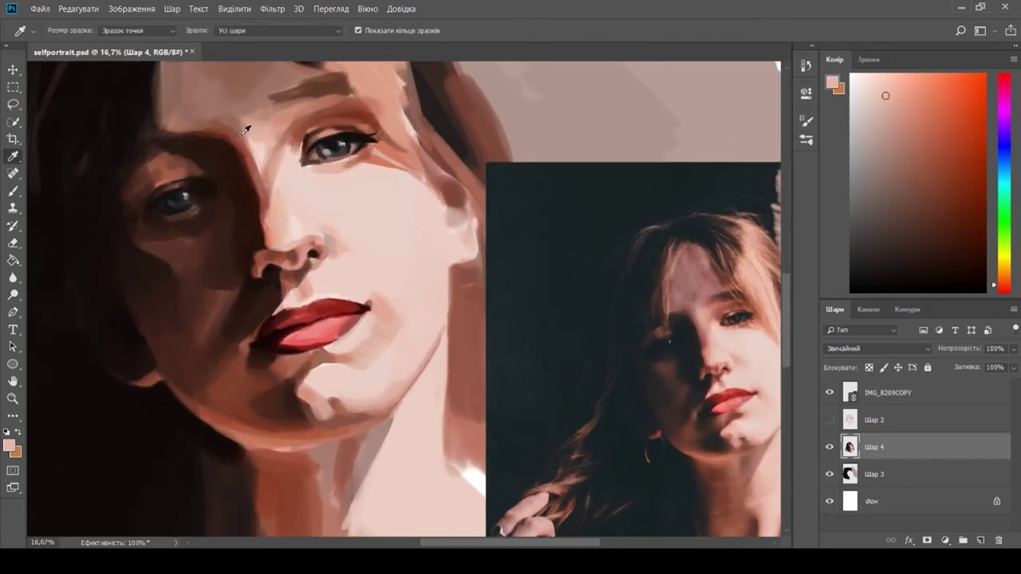
key("[")
mouse_move(263, 150)
left_mouse_down()
mouse_move(257, 144)
mouse_move(264, 165)
left_mouse_up()
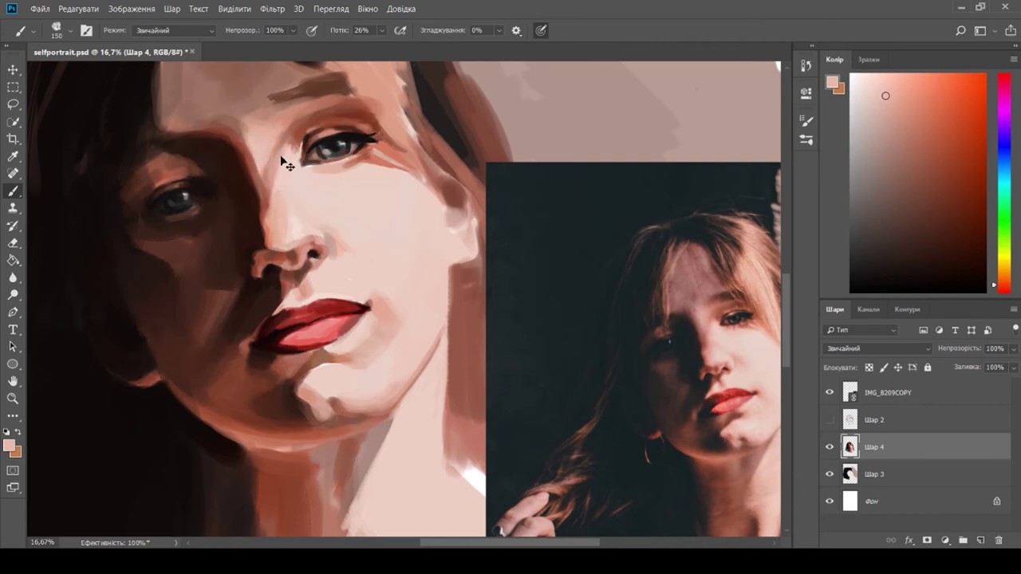
- Blend the skin between the brow and the lit eye's inner corner with pink-brown tones sampled beside the brow
key("alt")
left_click(293, 119, "alt")
left_click(12, 192)
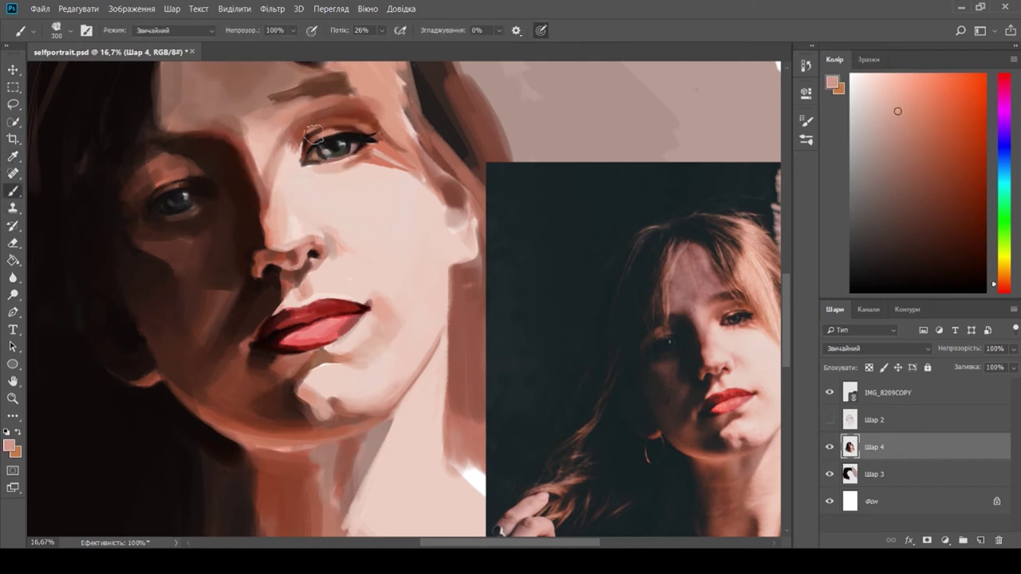
left_click(13, 156)
left_click(309, 117)
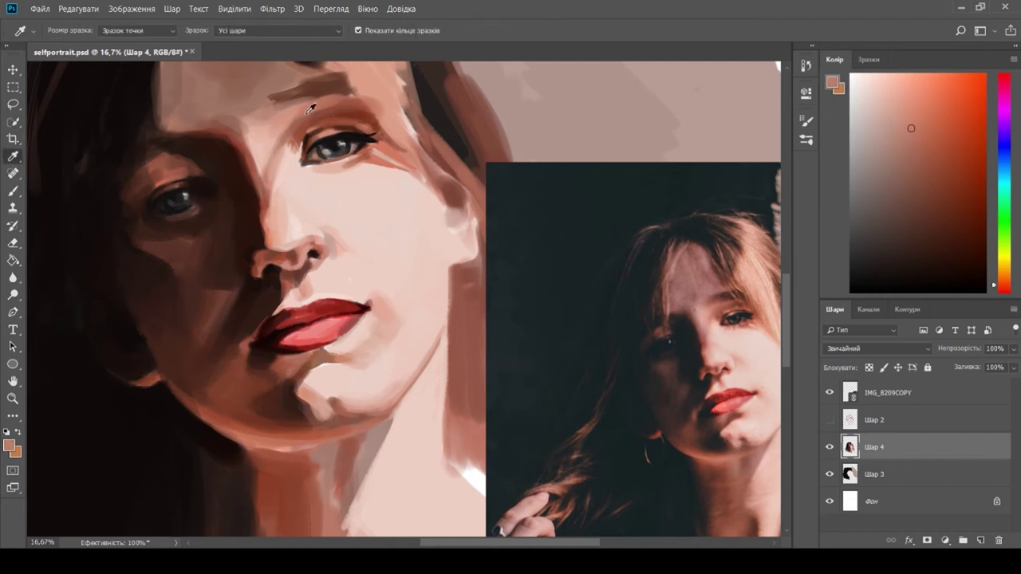
key("b")
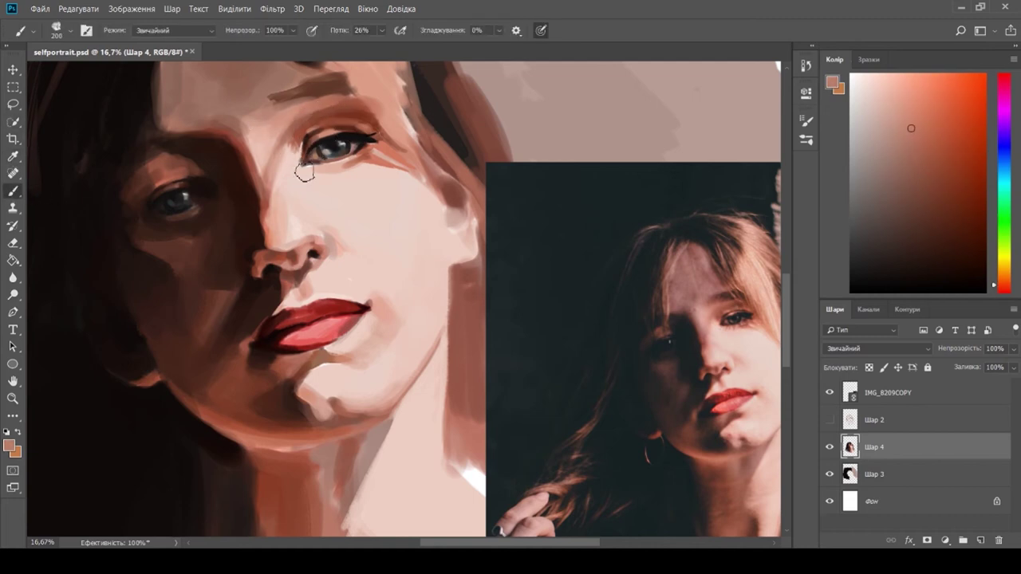
- Shade the area above the lit eye's lid in a darker reddish brown, undoing the first stroke and repainting it
left_click(13, 156)
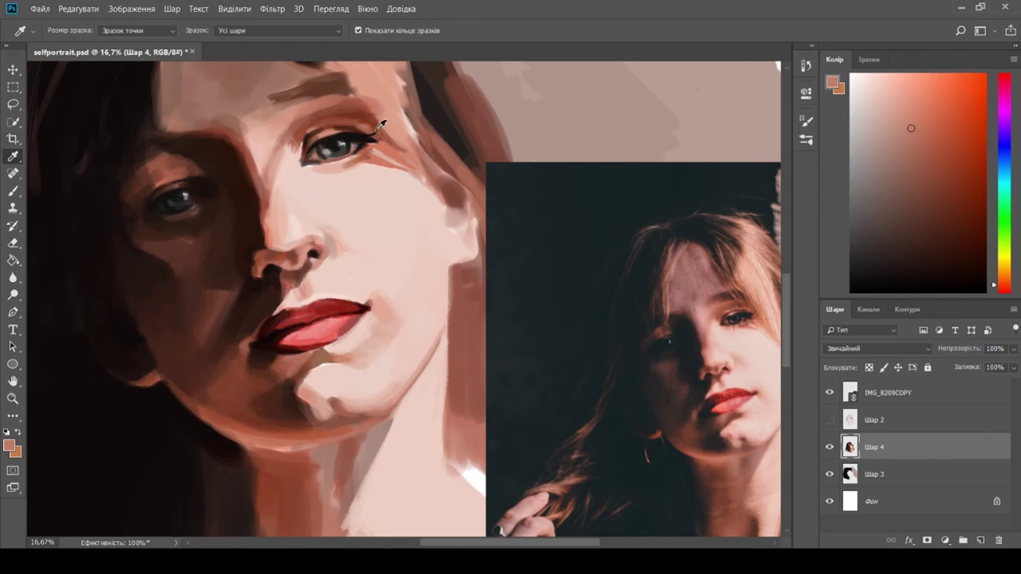
left_click(13, 190)
left_click_drag(306, 118, 328, 114)
left_click(919, 150)
key("ctrl+z")
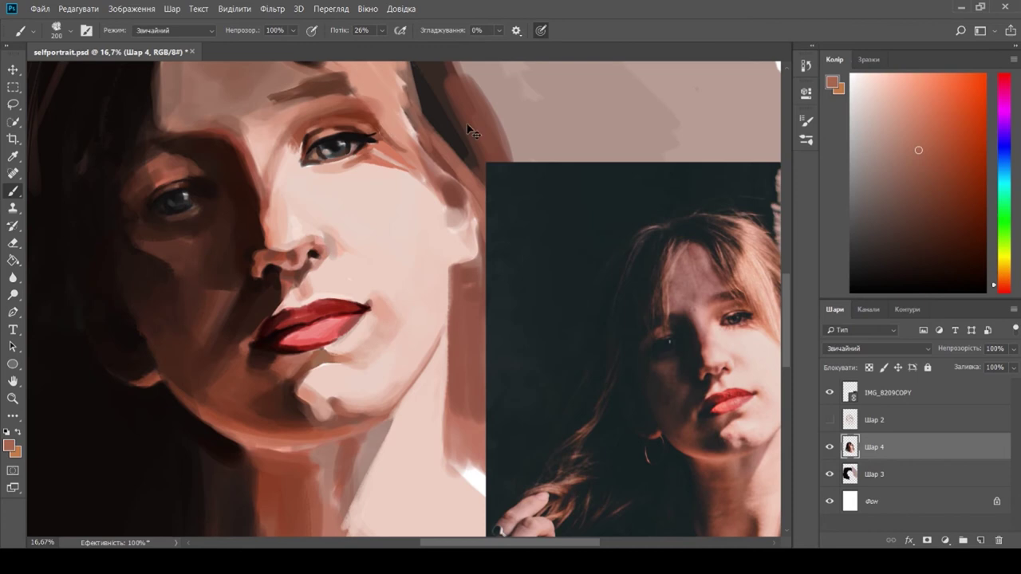
left_click_drag(303, 130, 348, 112)
- Sample a dark reddish brown from the lit eye's outer lid and deepen the eyelid shading at brush size 200
left_click_drag(271, 132, 294, 190)
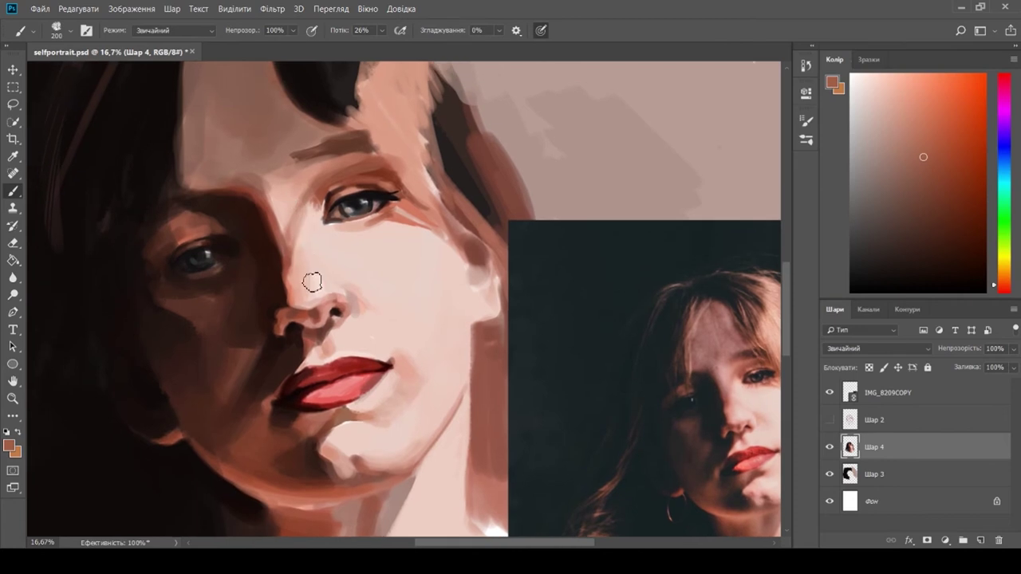
key("i")
left_click(377, 169)
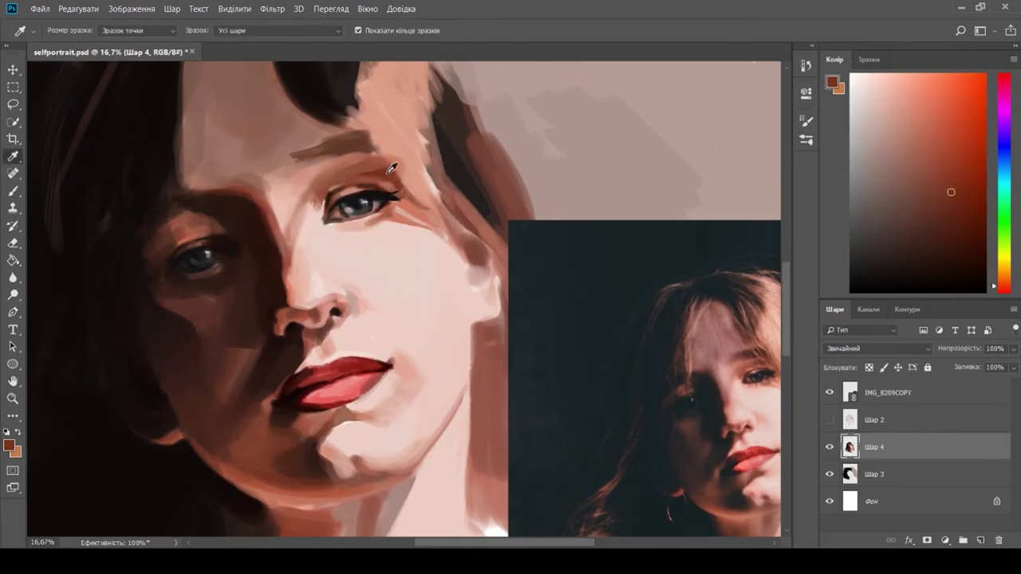
key("b")
left_click_drag(364, 208, 365, 215)
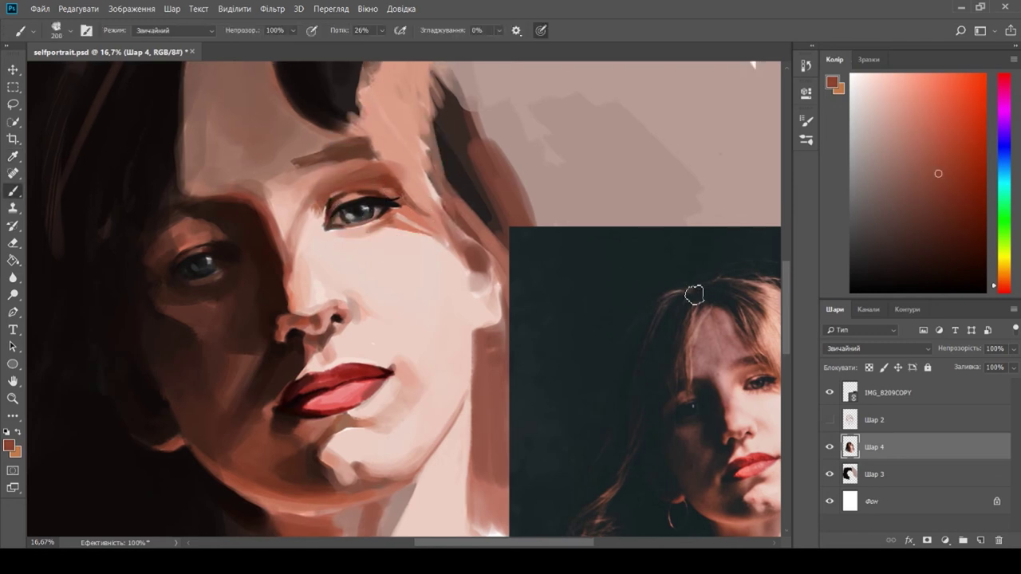
- Refine the lips near the lit mouth corner with a dark red sampled from the lips at brush size 90
mouse_move(412, 320)
left_mouse_down()
mouse_move(401, 321)
mouse_move(437, 326)
left_mouse_up()
left_click(13, 157)
left_click(375, 192)
left_click(14, 190)
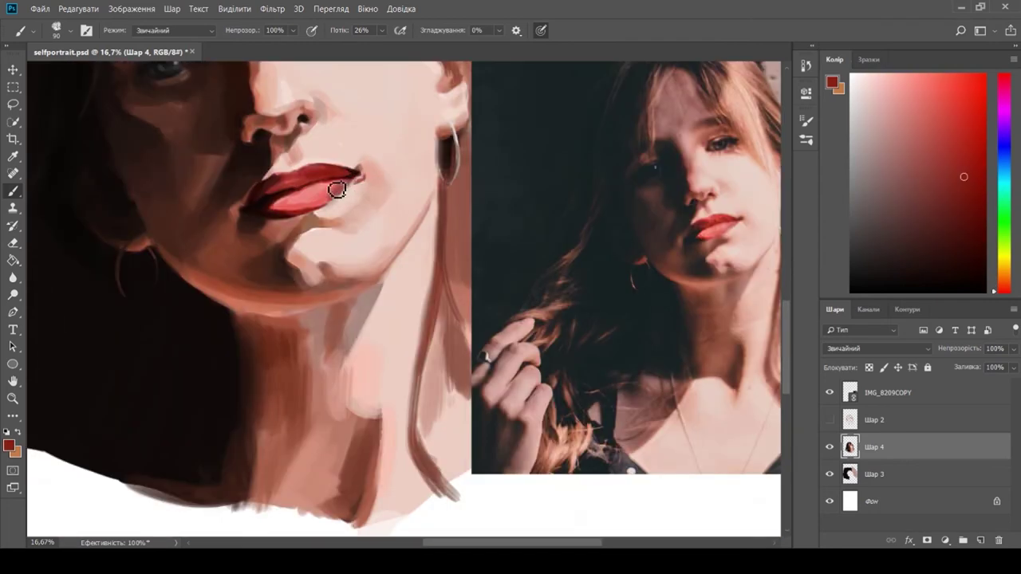
mouse_move(332, 187)
left_mouse_down()
mouse_move(292, 196)
mouse_move(333, 187)
left_mouse_up()
- Sharpen the lit mouth corner and upper lip edge with near-black, pale skin and dark red tones, finishing at brush size 90
left_click(256, 214, "alt")
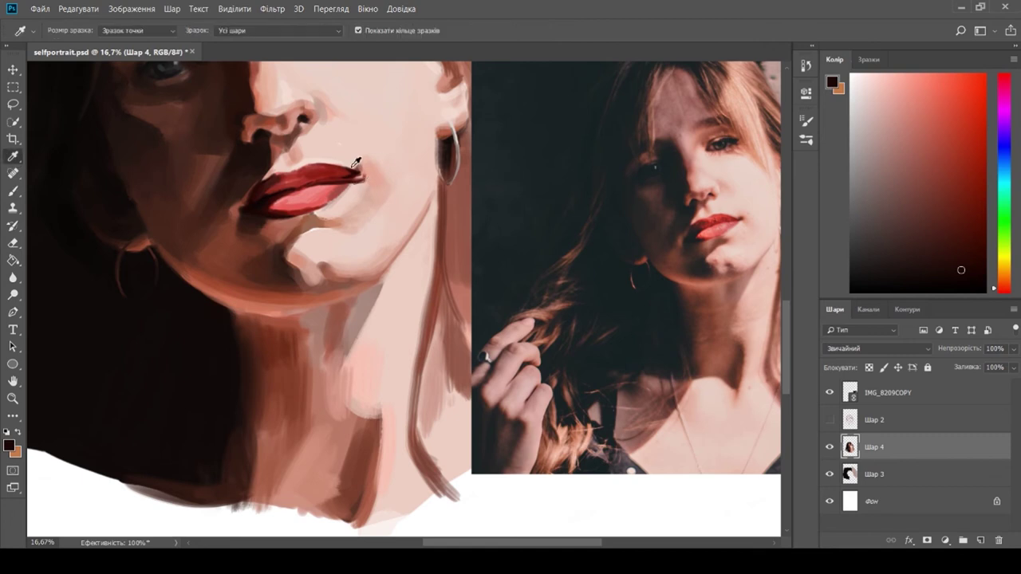
left_click(258, 173, "alt")
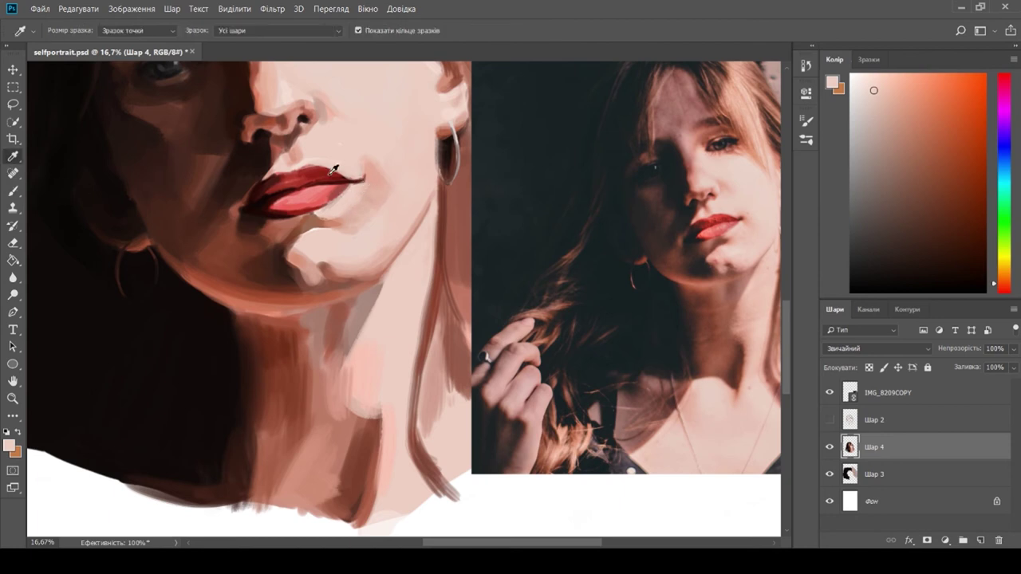
left_click(328, 175, "alt")
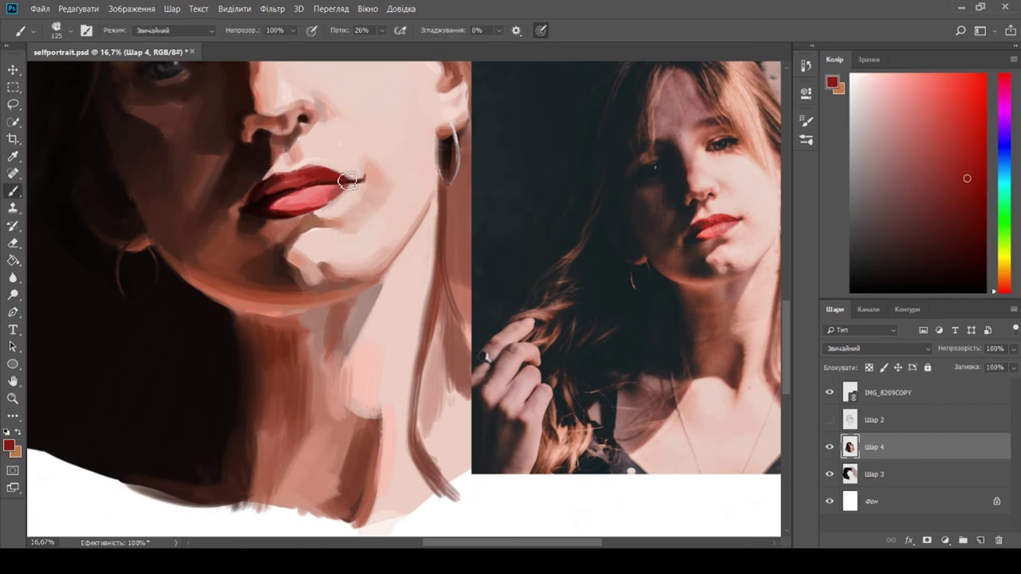
left_click(313, 175)
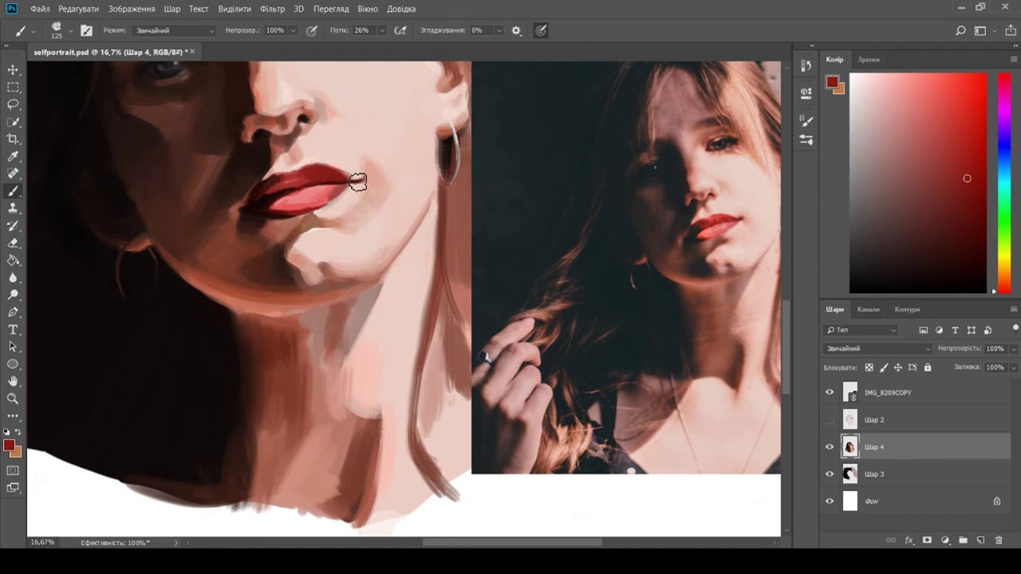
key("bracketleft")
key("bracketleft")
left_click_drag(339, 175, 356, 180)
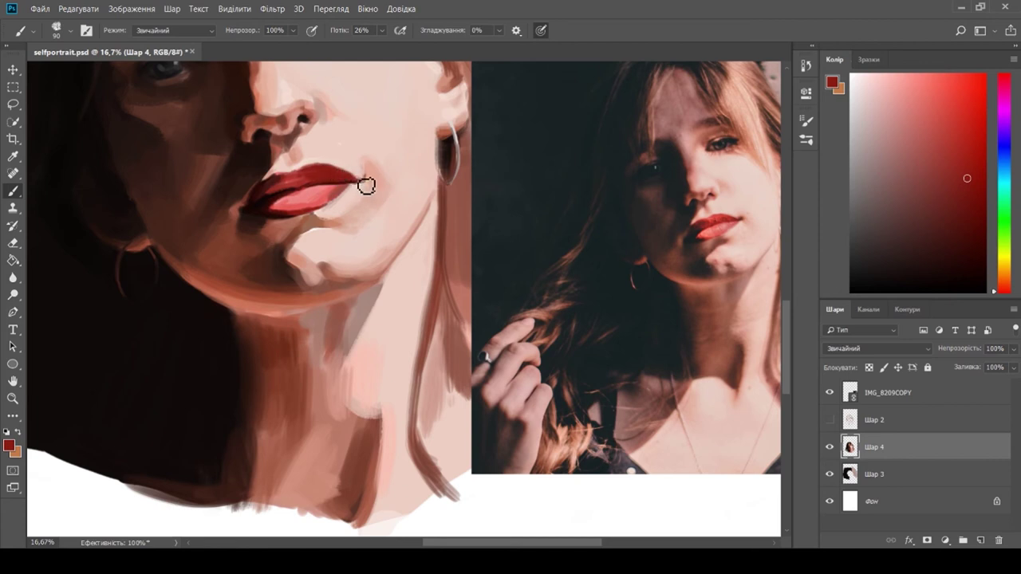
- Soften the lower lip's outer edge near the lit corner with muted red tones sampled around the lip
left_click_drag(371, 280, 371, 285)
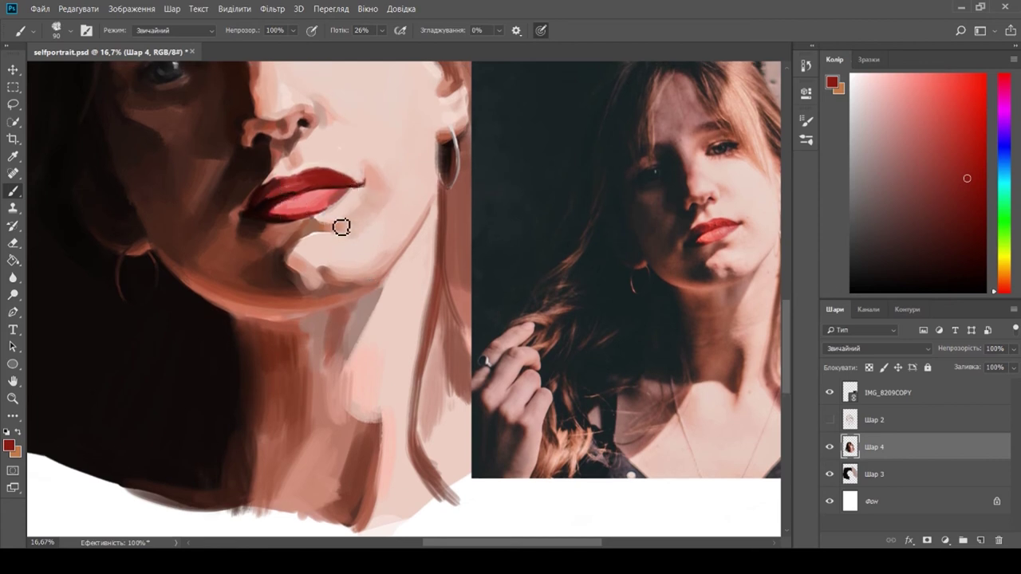
left_click(13, 159)
left_click(338, 195)
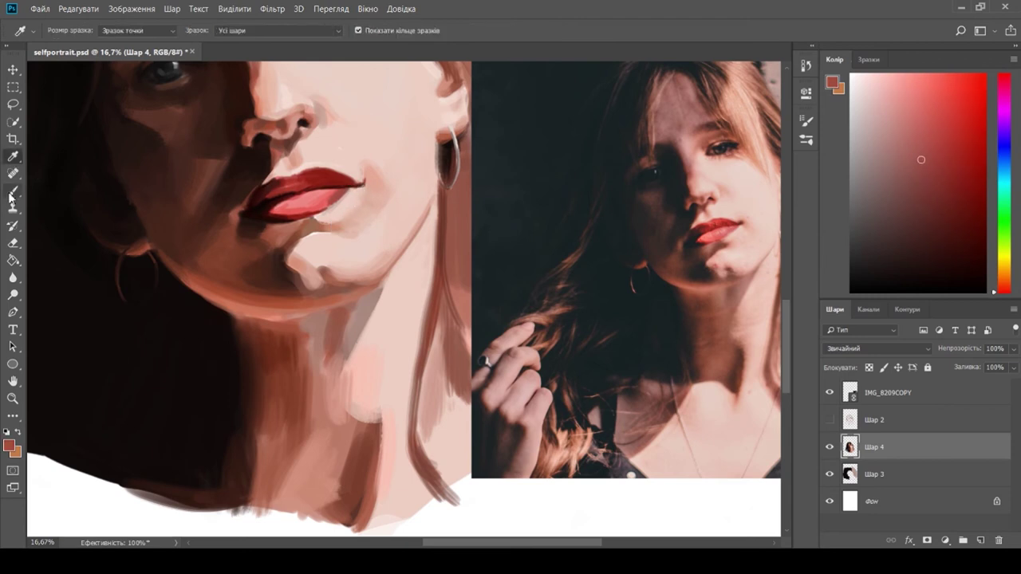
left_click(12, 193)
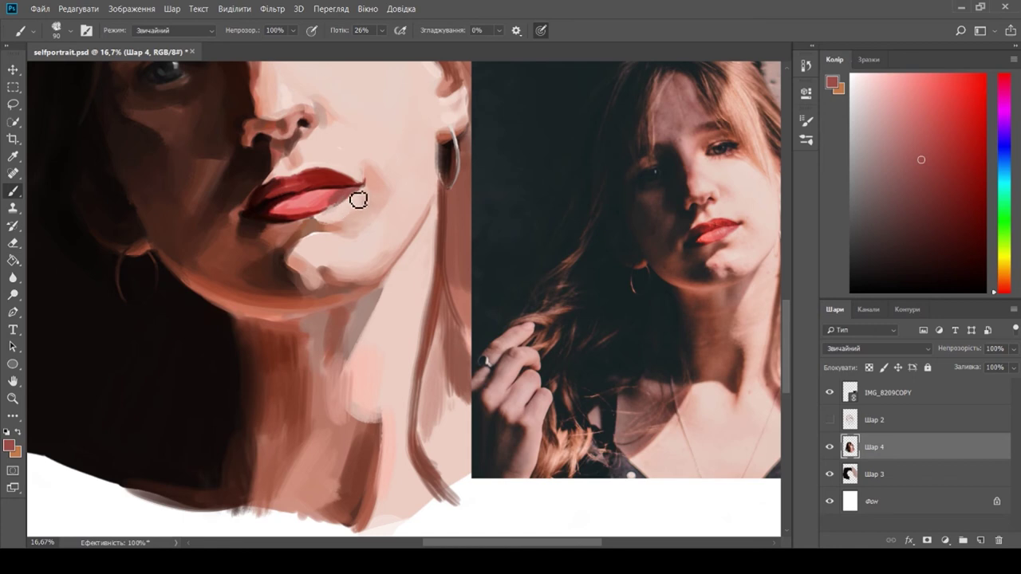
left_click(319, 222, "alt")
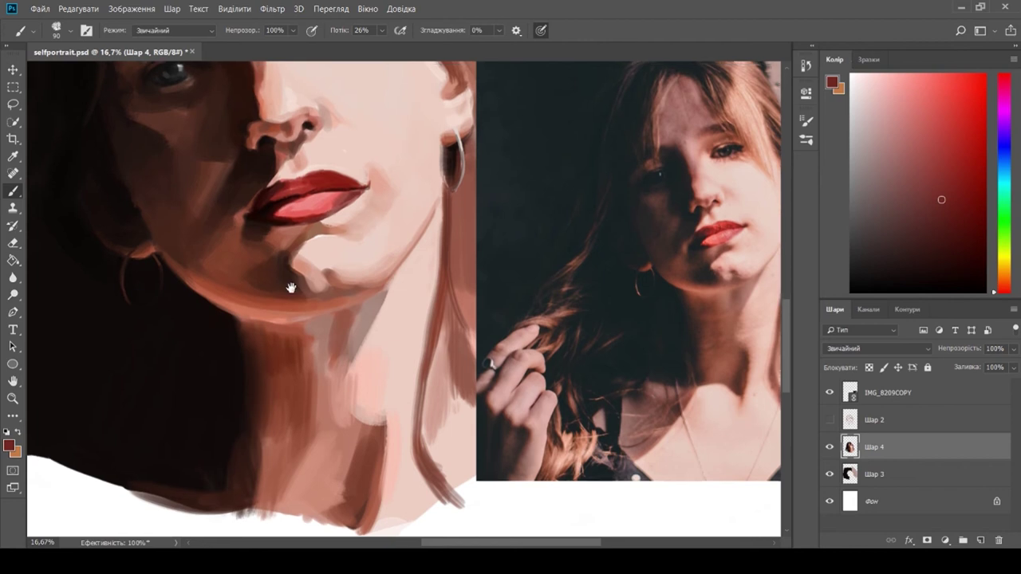
- Sample the lip red, lighten it, and brighten the middle of the lips at brush size 200
left_click(291, 187, "alt")
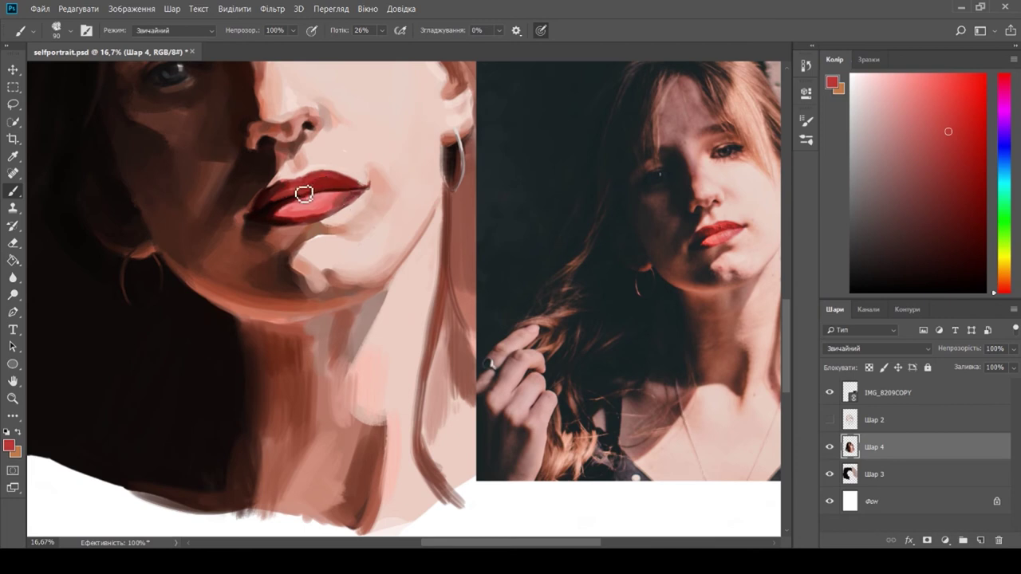
left_click(940, 91)
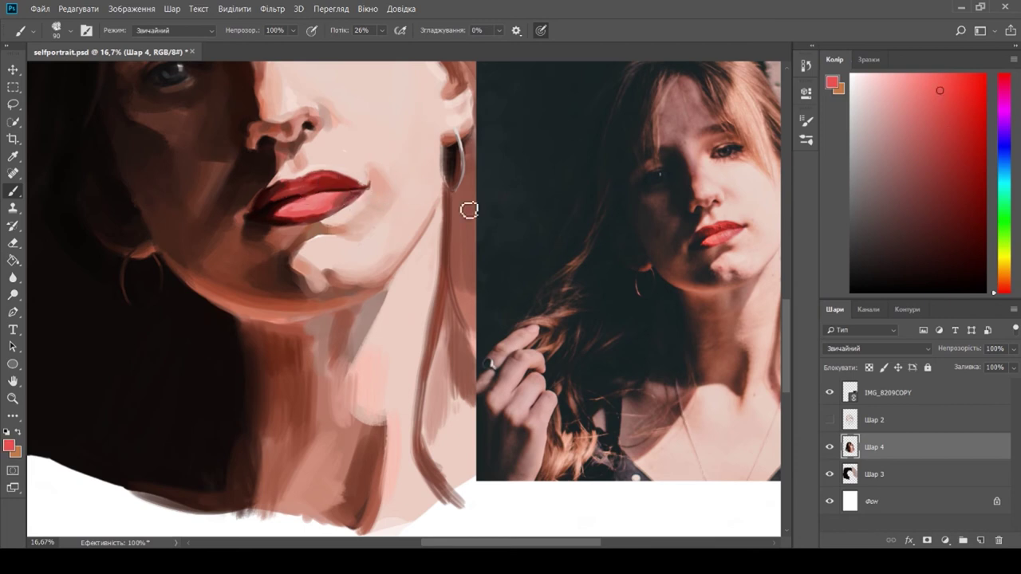
key("]")
key("]")
key("]")
key("]")
key("]")
mouse_move(313, 183)
left_mouse_down()
mouse_move(342, 182)
mouse_move(325, 193)
left_mouse_up()
- Warm the lit side of the neck with a sampled salmon tone, undoing the first strokes and repainting them
left_click(535, 156, "alt")
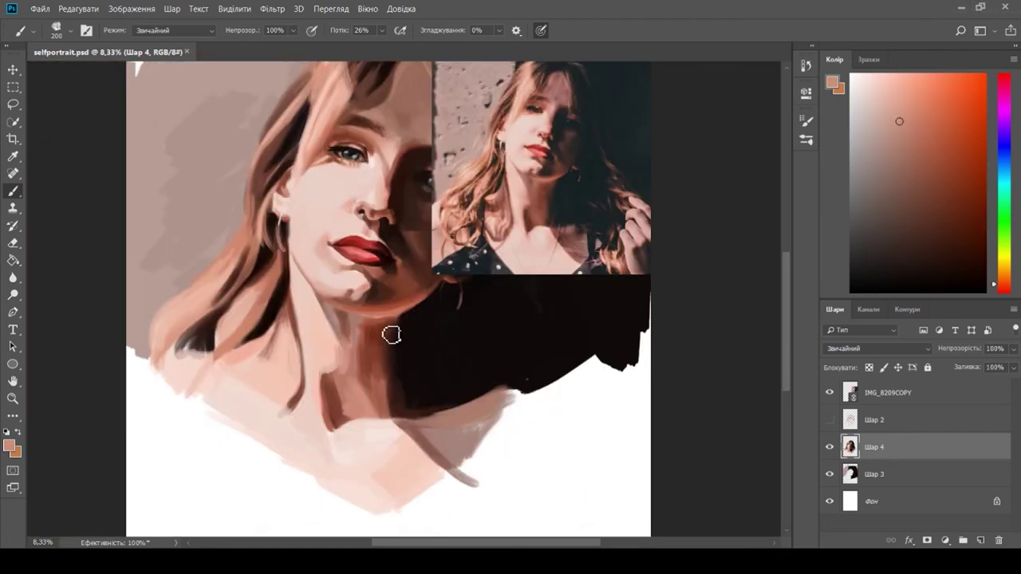
left_click_drag(381, 383, 373, 383)
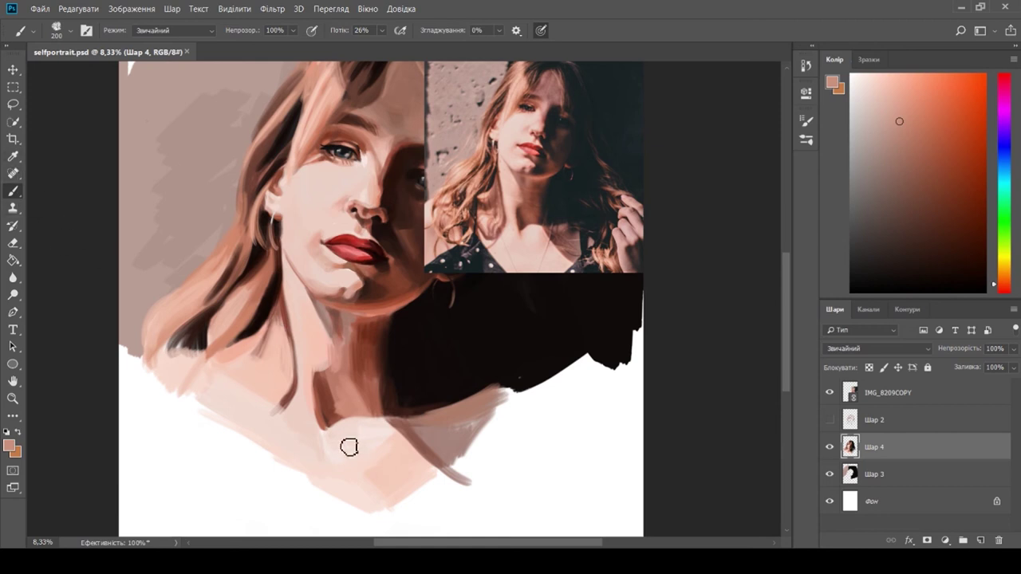
key("ctrl+plus")
left_click_drag(372, 438, 388, 400)
left_click_drag(283, 370, 291, 435)
key("ctrl+z")
left_click(317, 370, "alt")
key("ctrl+z")
left_click_drag(284, 376, 288, 419)
- Blend the shadow below the jaw into the neck with sampled brownish pinks at brush size 300
scroll(314, 410, "up", 2)
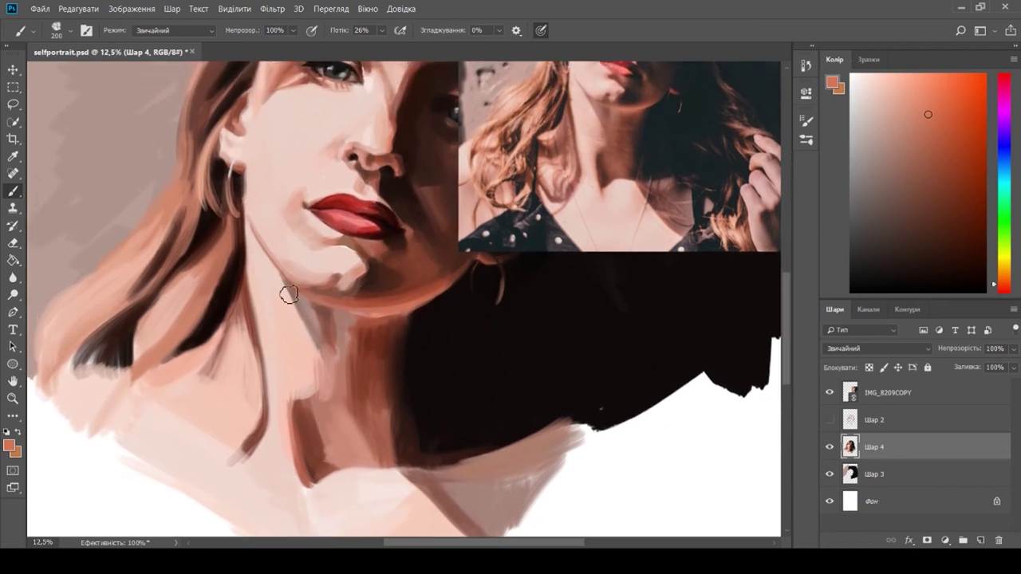
left_click(322, 340, "alt")
left_click(184, 321, "alt")
mouse_move(328, 370)
left_mouse_down()
mouse_move(339, 337)
mouse_move(351, 382)
left_mouse_up()
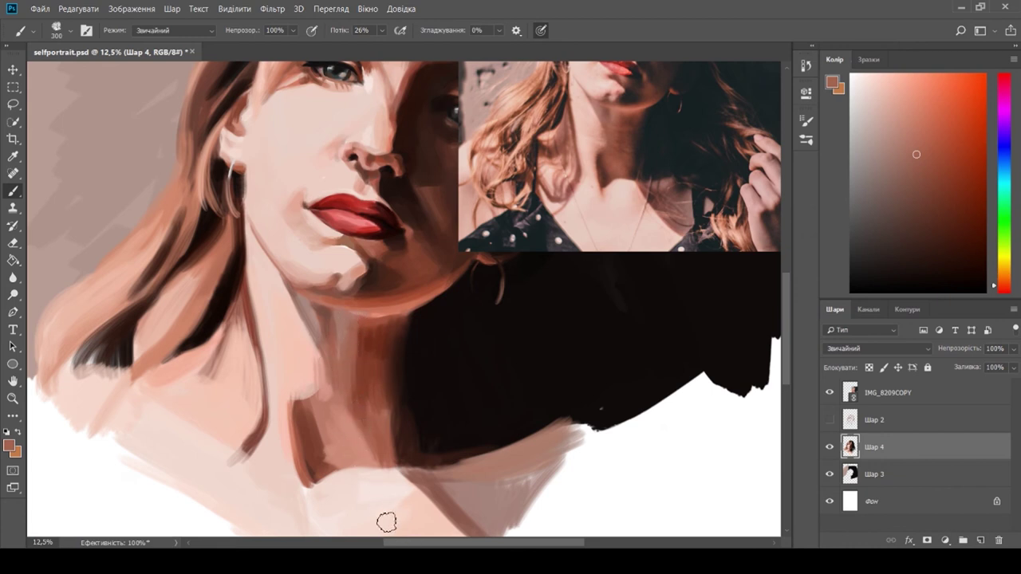
- Deepen the neck shadow along the dark hair with a sampled reddish brown and a darker version of it
left_click(359, 389, "alt")
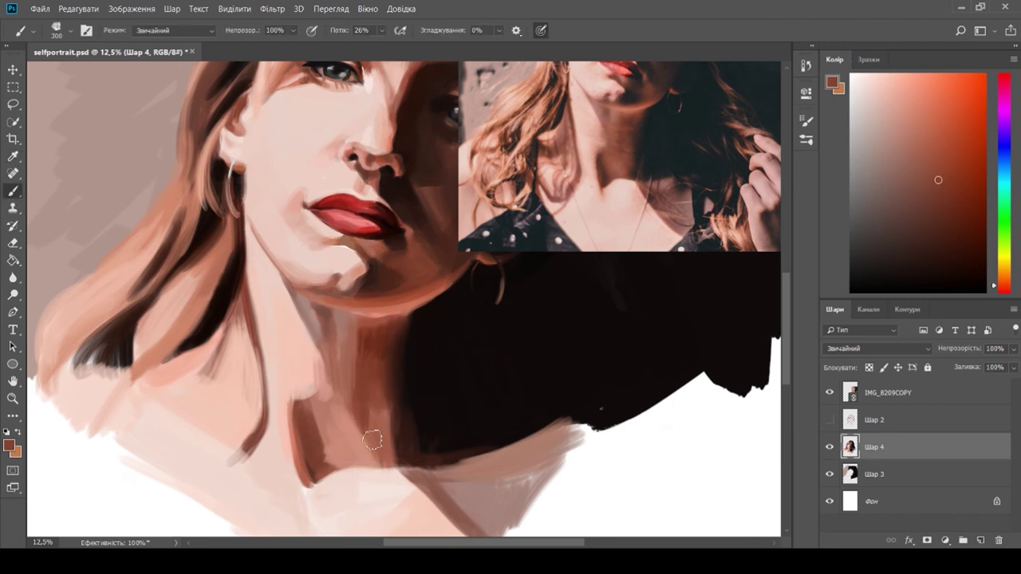
left_click_drag(391, 461, 399, 378)
left_click(938, 205)
mouse_move(396, 465)
left_mouse_down()
mouse_move(393, 315)
mouse_move(392, 465)
mouse_move(400, 387)
left_mouse_up()
- Fill the shadow at the base of the throat down to the collarbone with reddish-brown strokes
left_click_drag(305, 456, 321, 399)
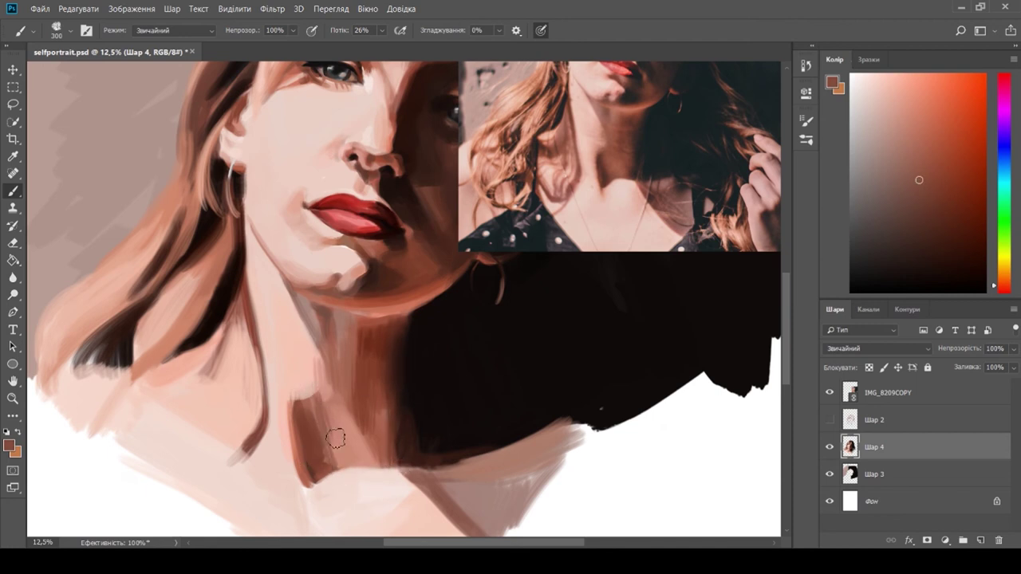
left_click(381, 438, "alt")
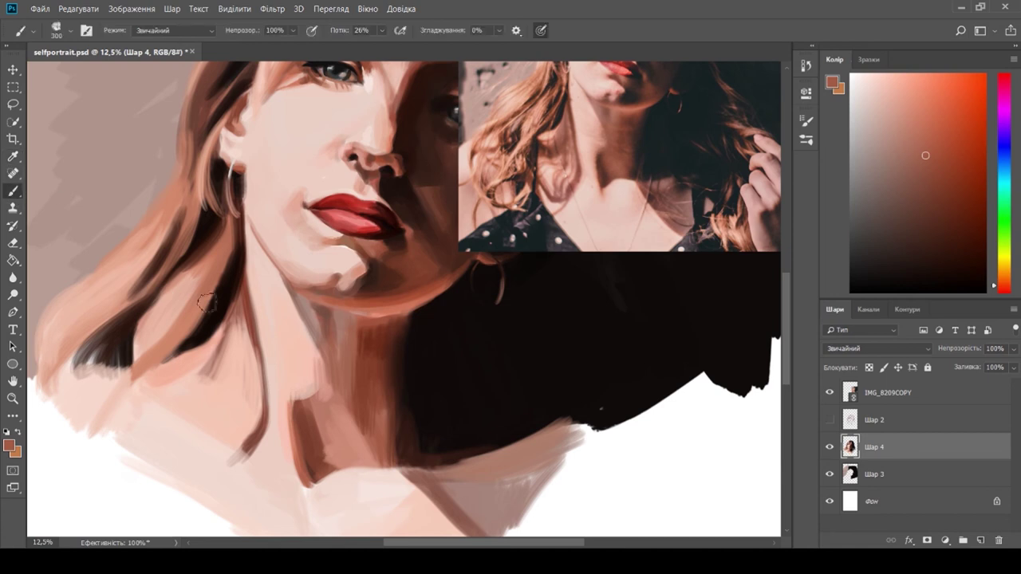
left_click_drag(356, 434, 332, 479)
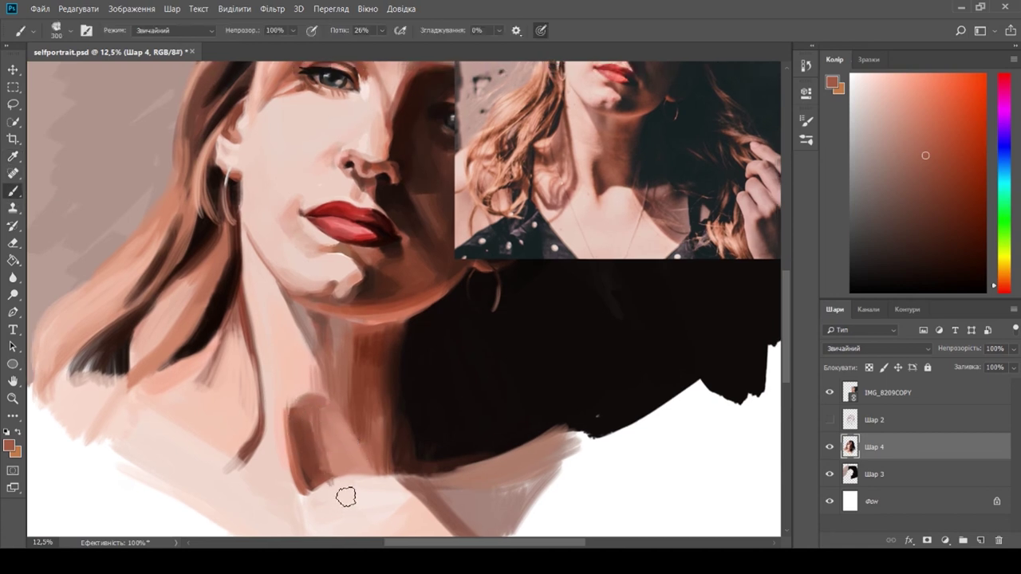
mouse_move(327, 443)
left_mouse_down()
mouse_move(337, 474)
mouse_move(384, 477)
left_mouse_up()
left_click_drag(348, 420, 374, 476)
- Adjust the reddish brown and blend the middle of the neck into the throat shadow
left_click(921, 134)
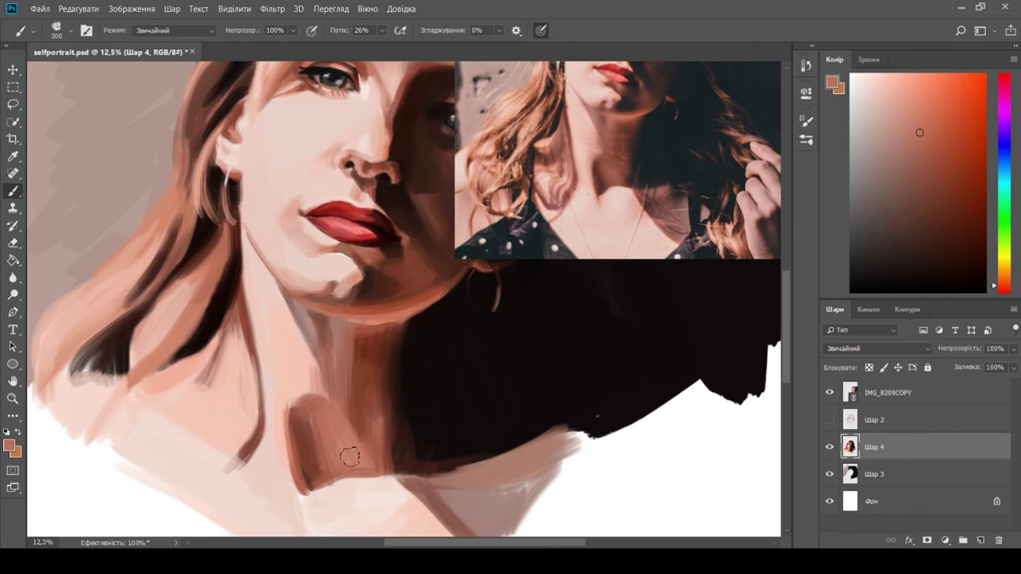
left_click(926, 153)
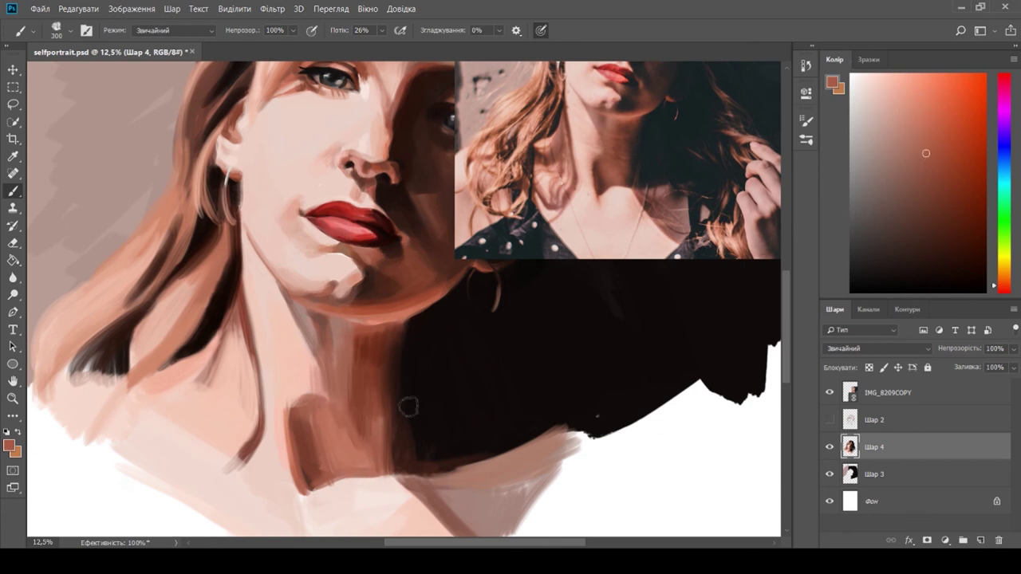
left_click_drag(323, 352, 337, 394)
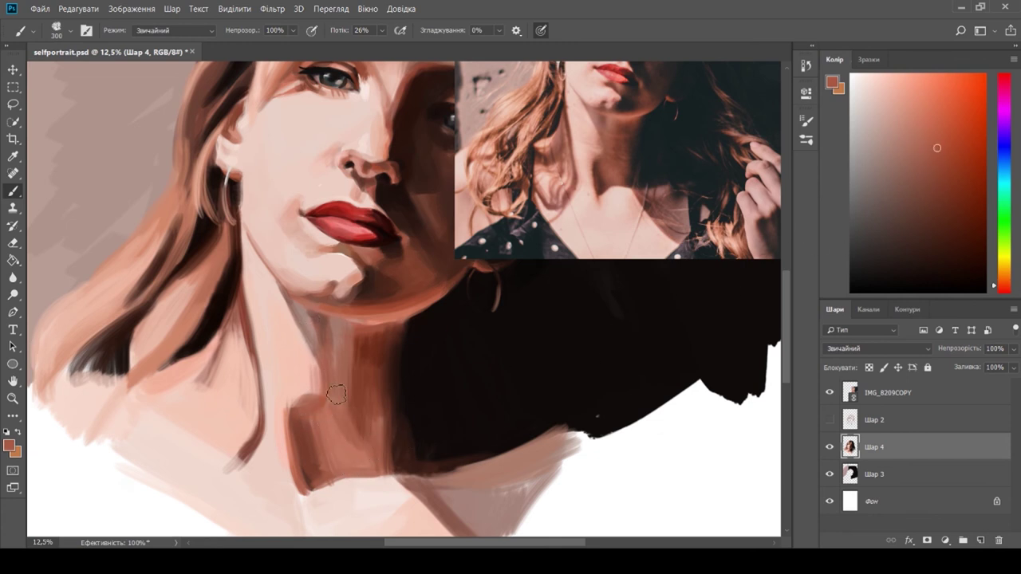
- Move the reference photo off the shaded half of the face and reactivate layer Шар 4 with the Brush tool
left_click_drag(387, 490, 387, 498)
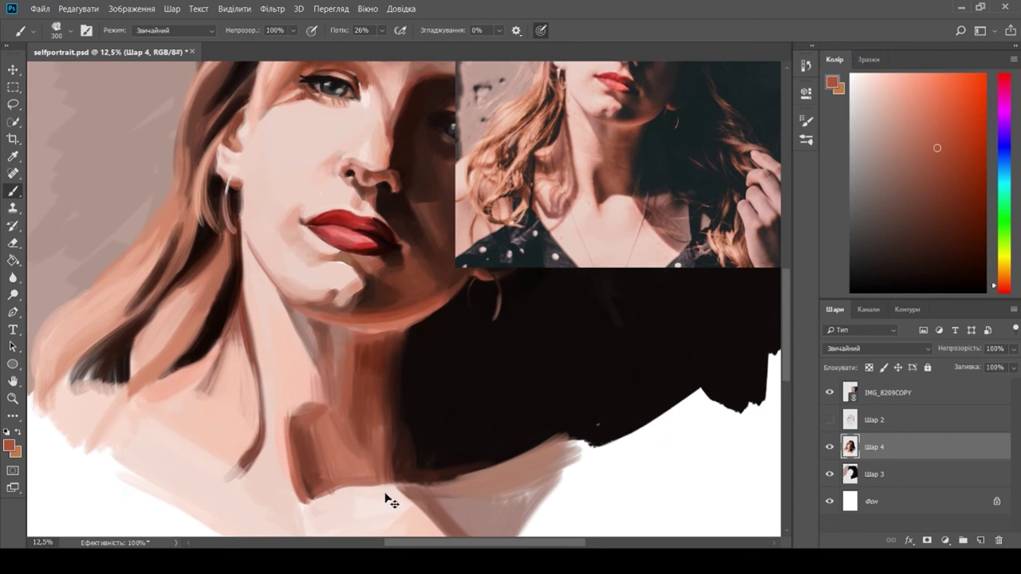
key("ctrl+minus")
left_click_drag(369, 415, 363, 415)
left_click(13, 70)
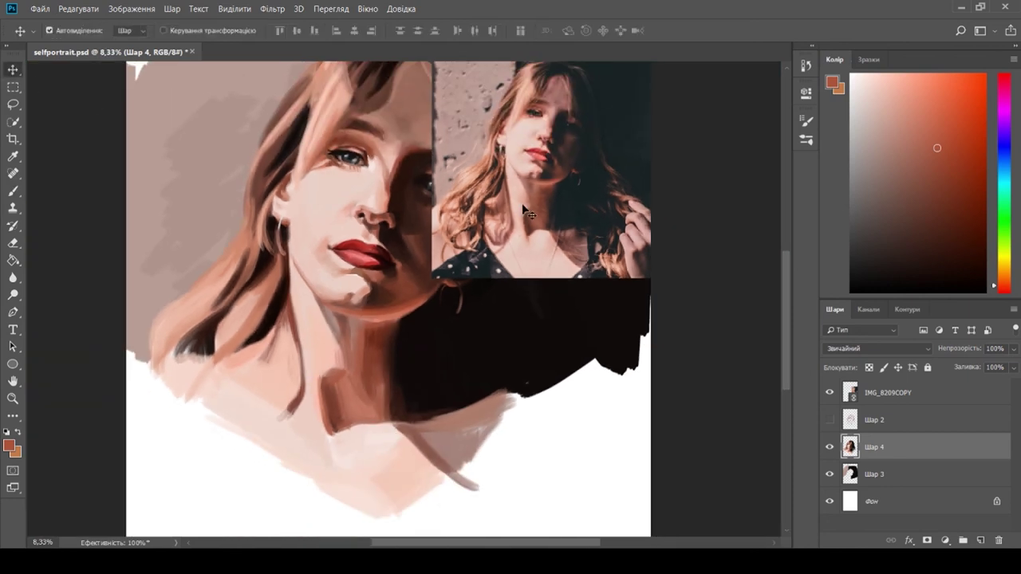
left_click_drag(525, 212, 579, 232)
left_click(13, 191)
left_click(11, 273)
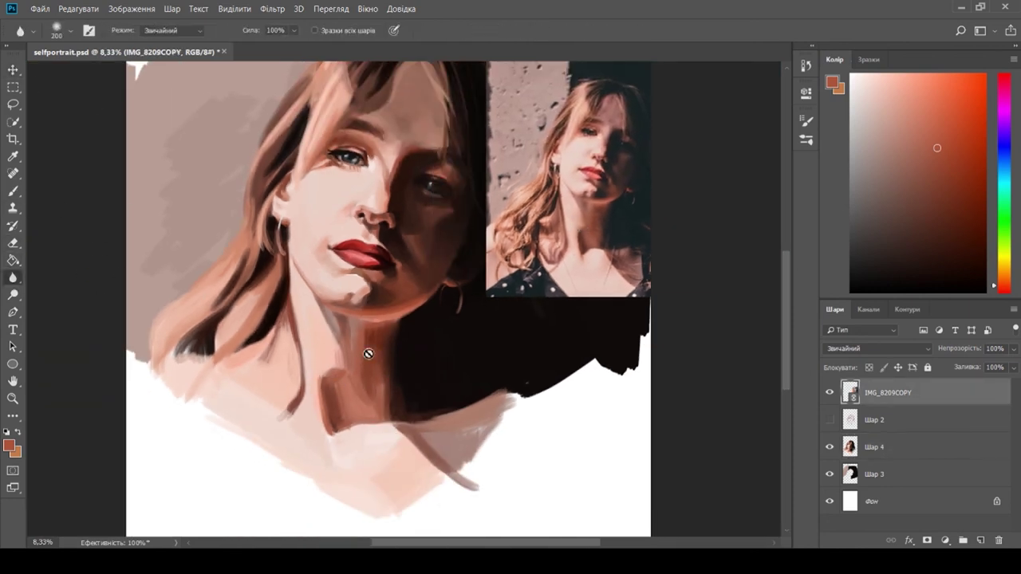
left_click(370, 354, "ctrl")
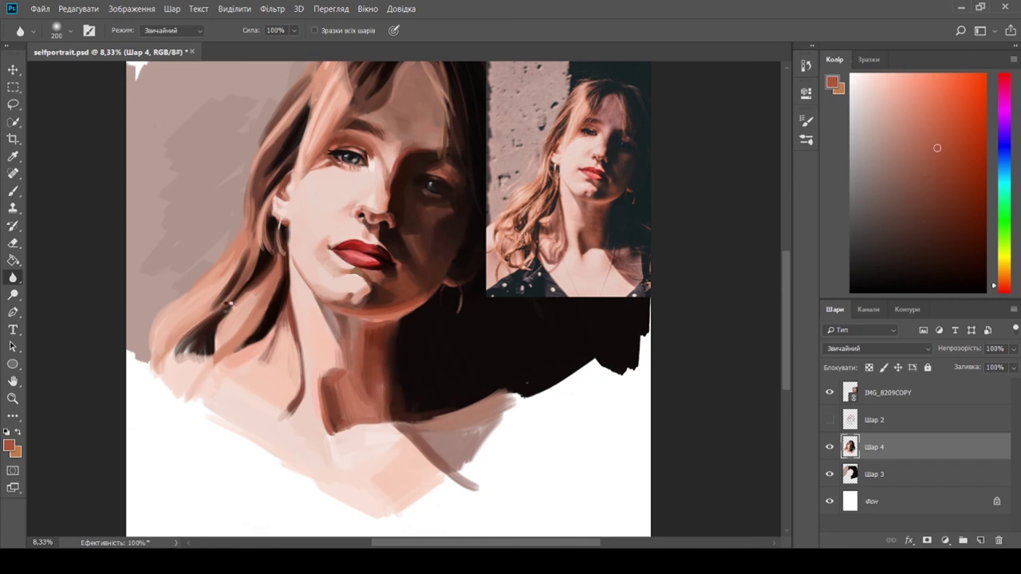
left_click(12, 192)
- Paint wavy hair strands over the lit shoulder with a reddish brown sampled from the reference photo at brush size 150
scroll(377, 404, "up", 3)
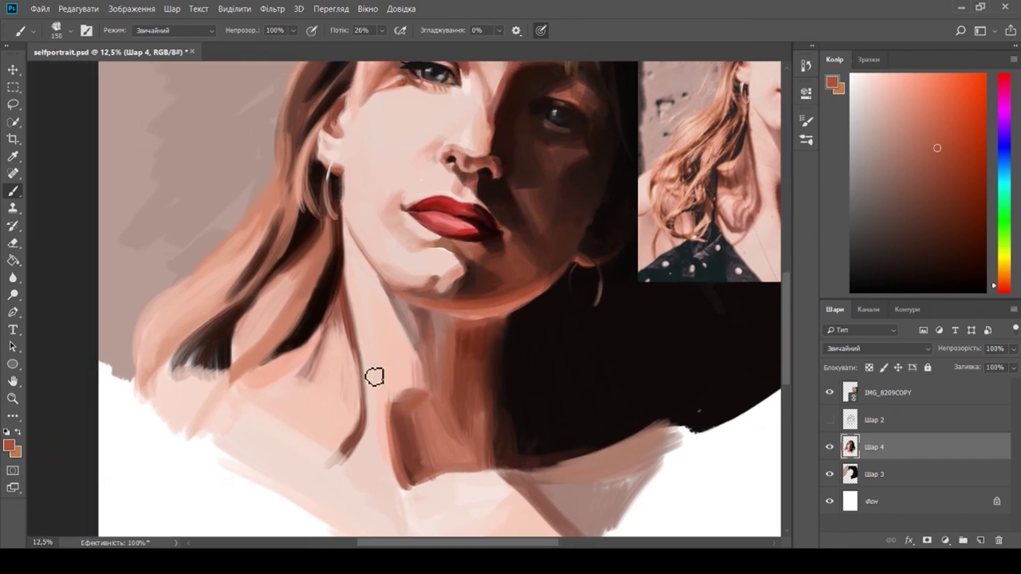
left_click_drag(375, 377, 322, 336)
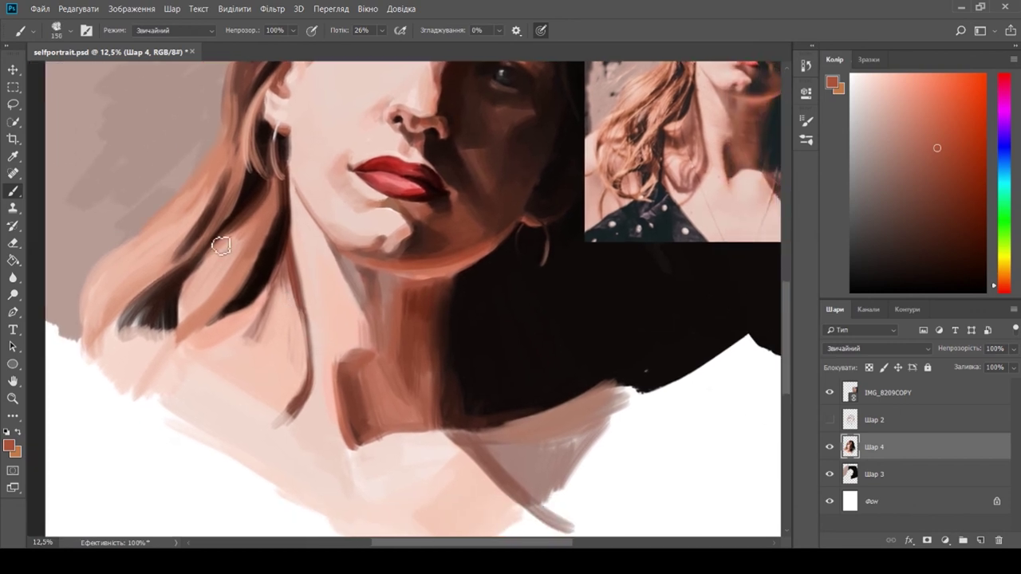
left_click(13, 156)
left_click(692, 134)
key("b")
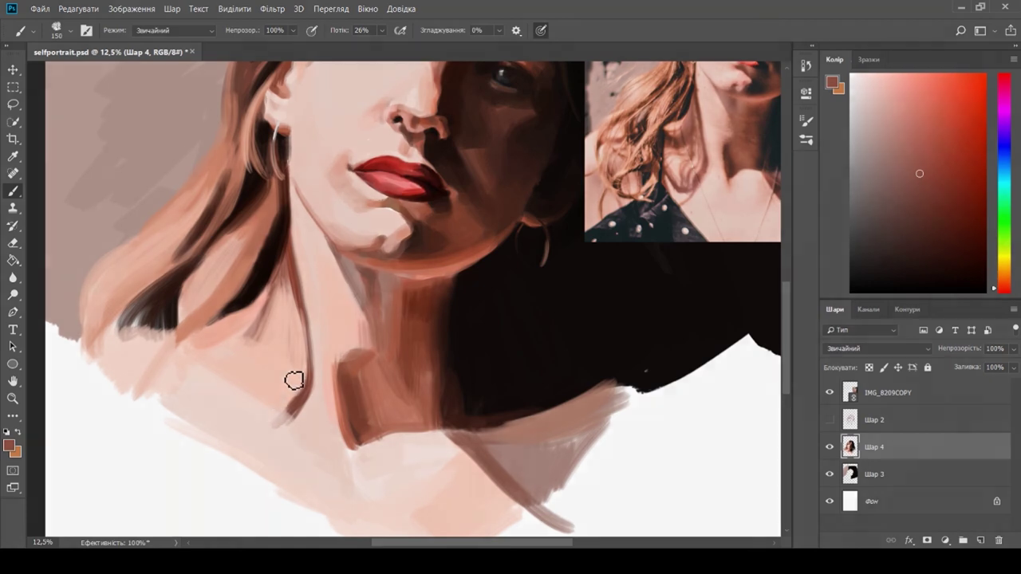
left_click_drag(294, 380, 267, 428)
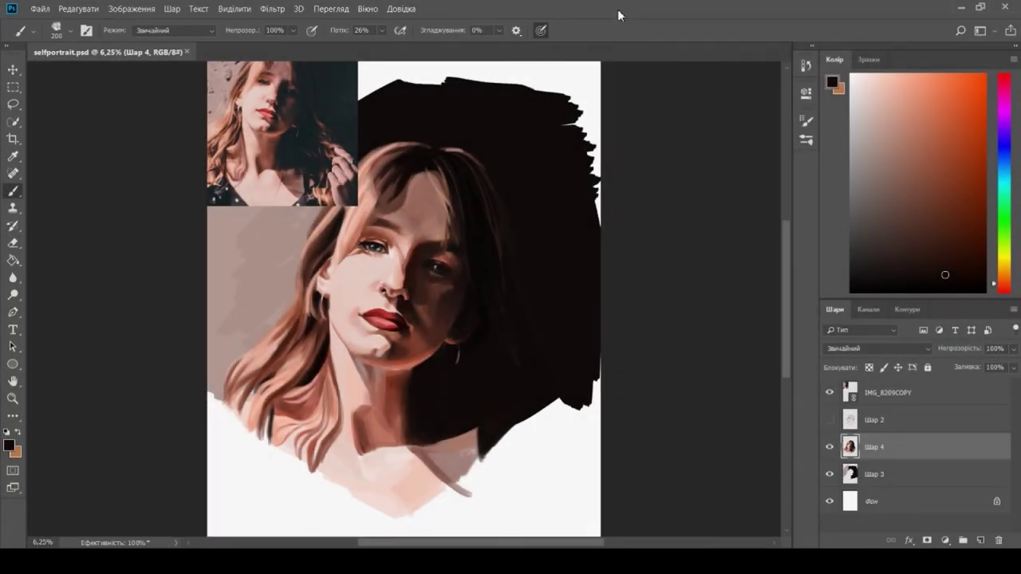
- Paint a curved reddish-brown hair strand across the dark side at brush size 600, undoing the first stroke and repainting it
scroll(521, 183, "down", 1)
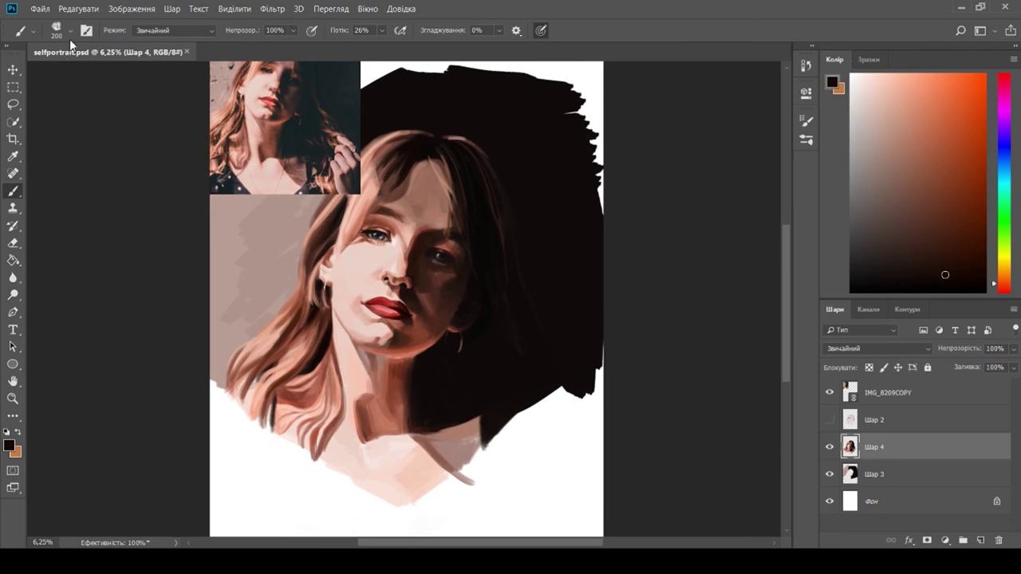
double_click(128, 202)
key("i")
left_click(304, 310)
key("b")
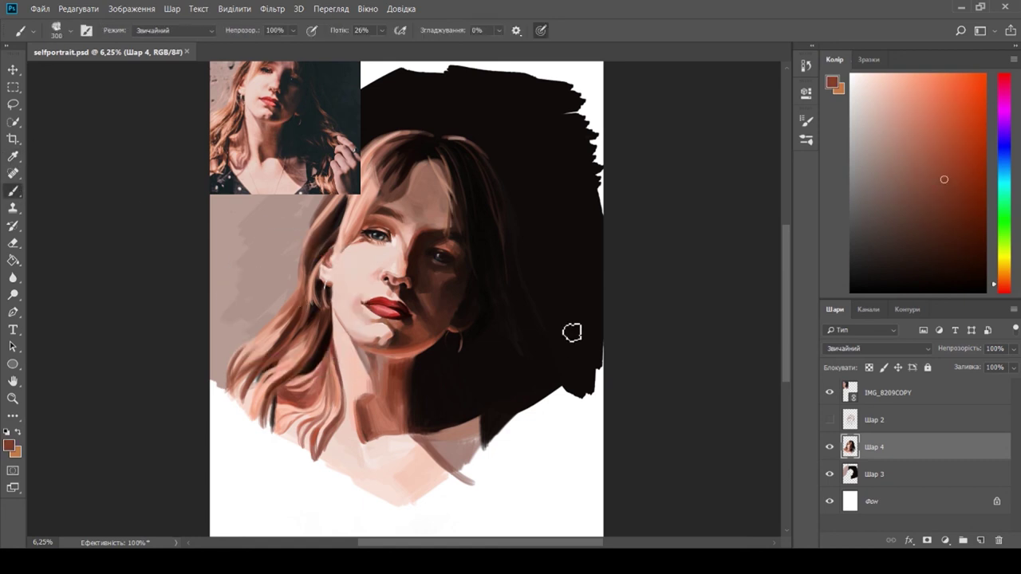
key("]")
left_click_drag(497, 293, 544, 378)
key("ctrl+z")
mouse_move(502, 318)
left_mouse_down()
mouse_move(528, 366)
mouse_move(563, 387)
mouse_move(525, 362)
mouse_move(509, 335)
left_mouse_up()
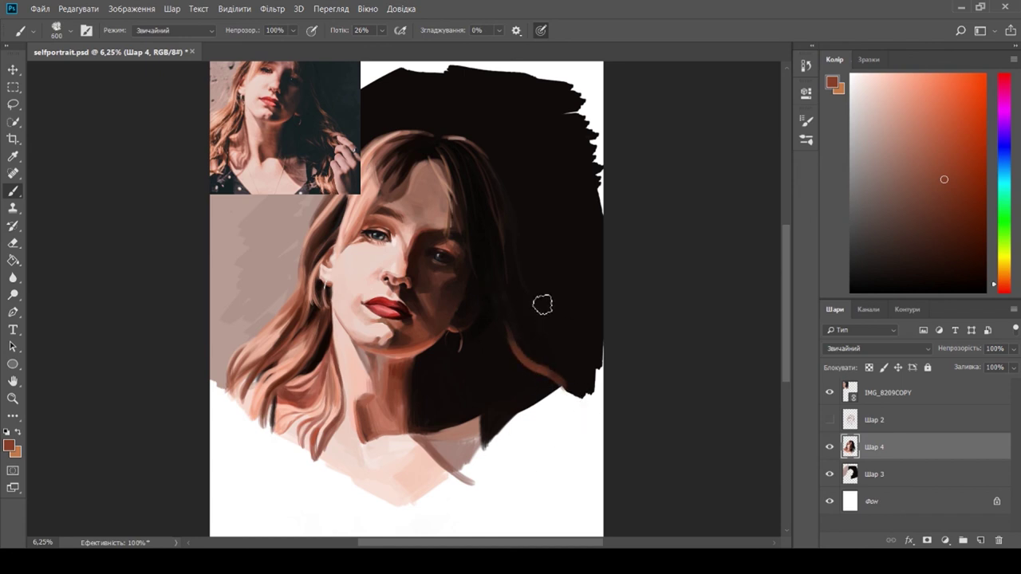
- Pick a darker brown, move the reference photo down beside the face, and reactivate layer Шар 4 with the Brush tool
left_click(946, 212)
key("ctrl+plus")
left_click(13, 69)
left_click_drag(151, 93, 144, 261)
key("b")
left_click(874, 447)
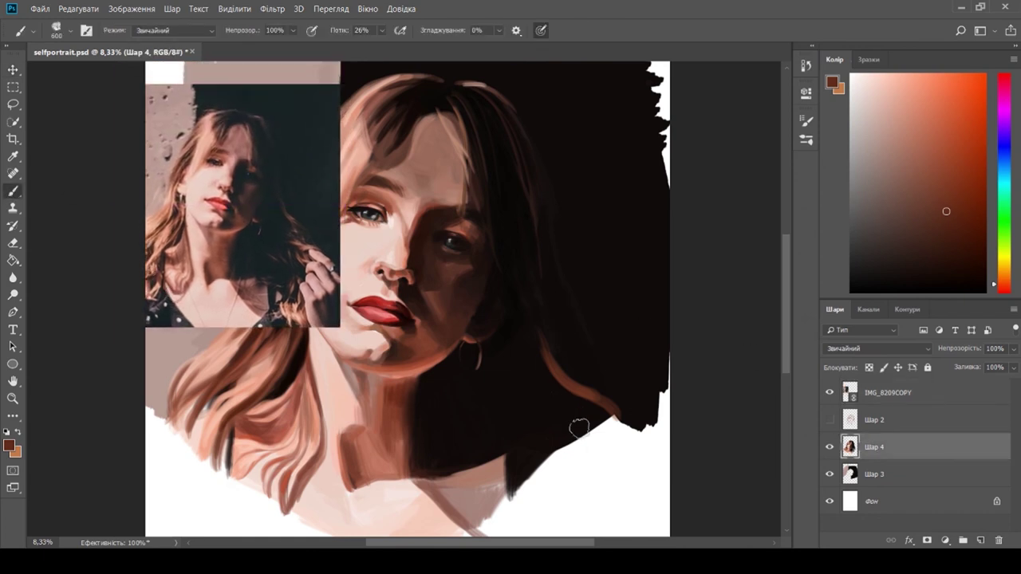
- Extend the reddish-brown hair strand upward along the dark side of the face at brush size 600, undoing and repainting the first attempt
mouse_move(580, 315)
left_mouse_down()
mouse_move(583, 323)
mouse_move(525, 189)
left_mouse_up()
left_click_drag(578, 483, 573, 470)
key("ctrl+z")
left_click_drag(545, 338, 499, 198)
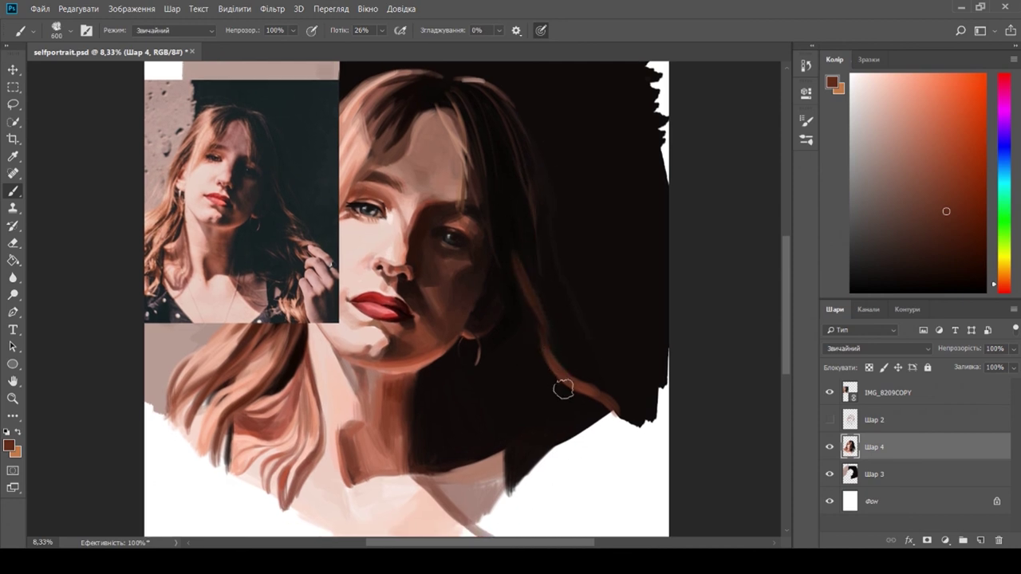
scroll(583, 370, "up", 1)
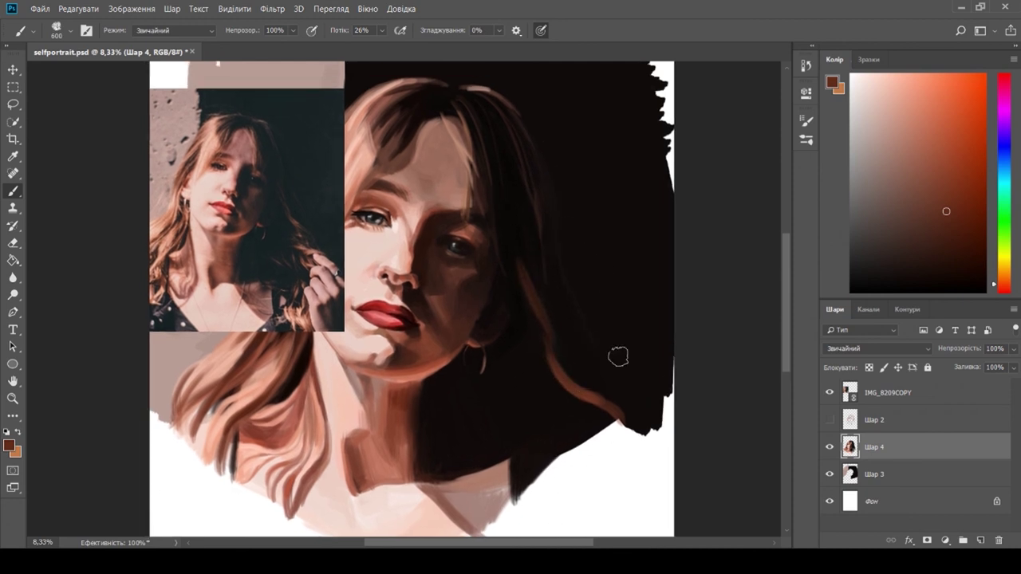
- Paint highlights on the crown with a muted pinkish brown sampled from the hair, and switch to a darker brown at brush size 200
left_click(557, 197, "alt")
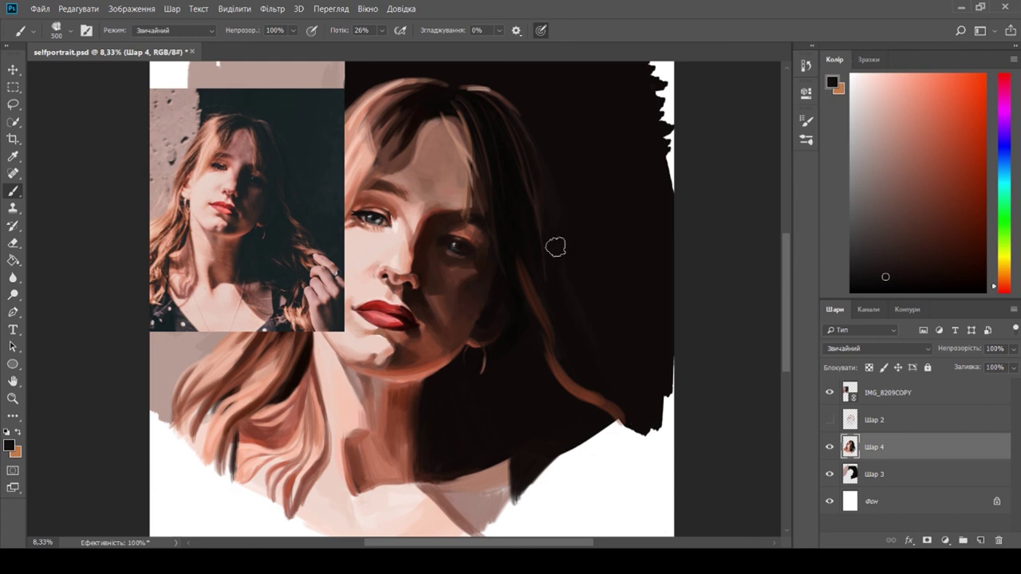
left_click(410, 79, "alt")
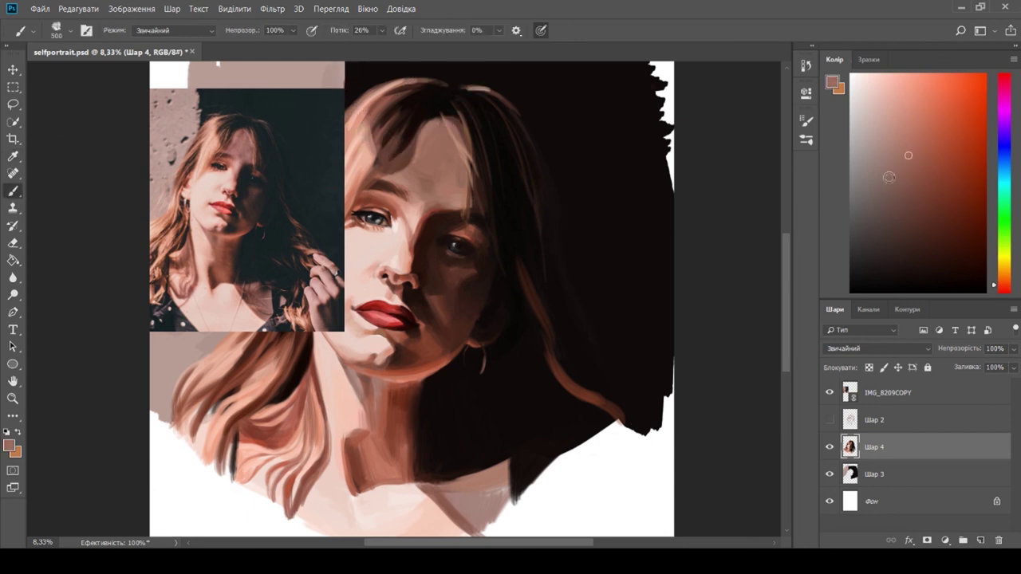
left_click_drag(462, 87, 499, 99)
left_click(896, 204)
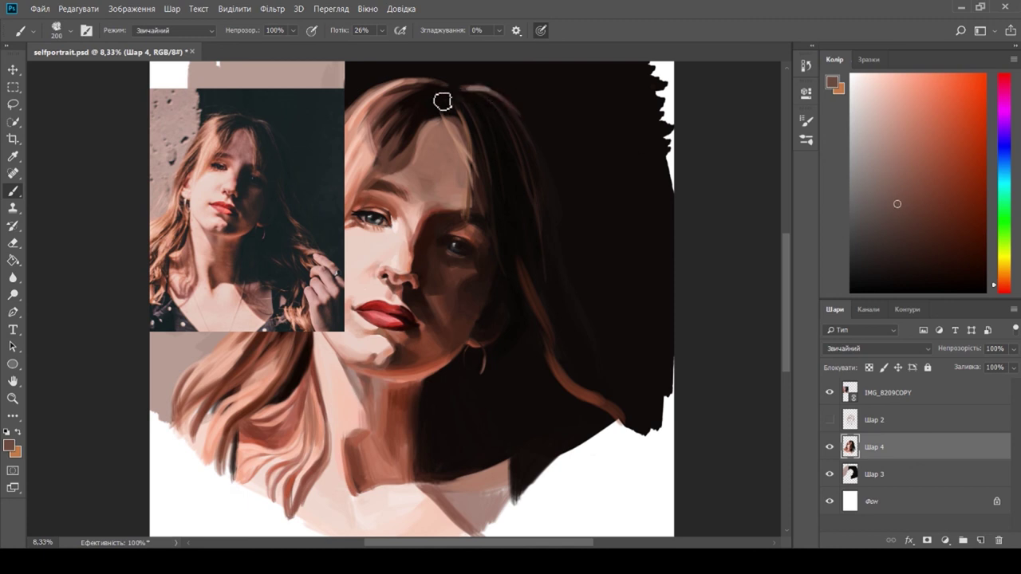
- Move the reference photo farther away from the lit side of the face and reactivate layer Шар 4 with the Brush tool
left_click_drag(538, 189, 566, 180)
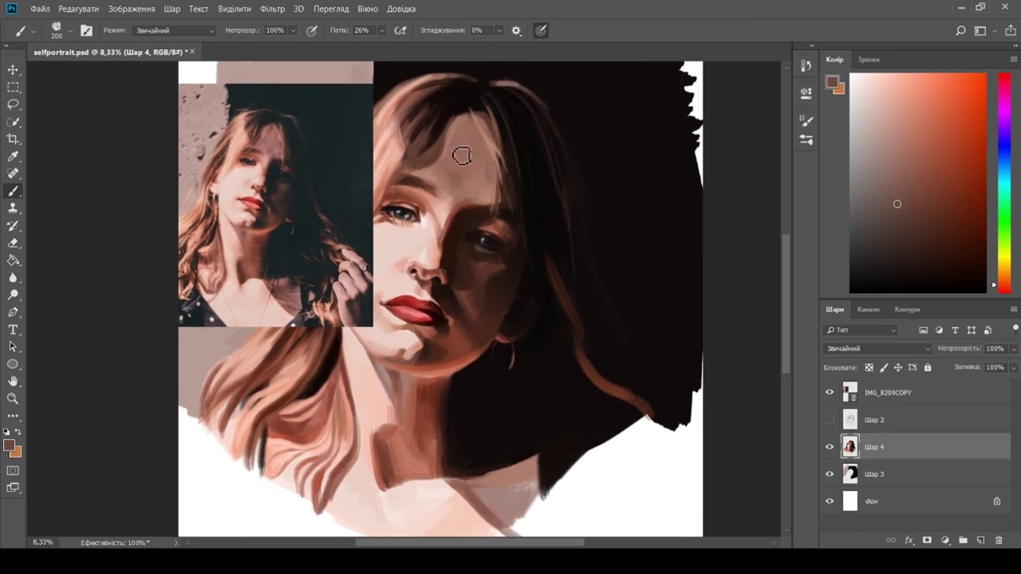
left_click(13, 70)
left_click_drag(319, 201, 273, 184)
left_click(13, 191)
left_click_drag(445, 261, 453, 242)
left_click(943, 451)
key("bracketright")
key("bracketright")
left_click(898, 182)
mouse_move(402, 174)
left_mouse_down()
mouse_move(437, 118)
mouse_move(428, 162)
mouse_move(410, 153)
mouse_move(405, 168)
mouse_move(555, 116)
mouse_move(478, 157)
mouse_move(408, 166)
mouse_move(453, 112)
left_mouse_up()
key("bracketleft")
key("bracketleft")
key("ctrl+z")
- Paint light pinkish-brown strands over the fringe up to the crown at brush size 200, and sample a similar tone from the hair
left_click(912, 136)
left_click_drag(394, 147, 435, 102)
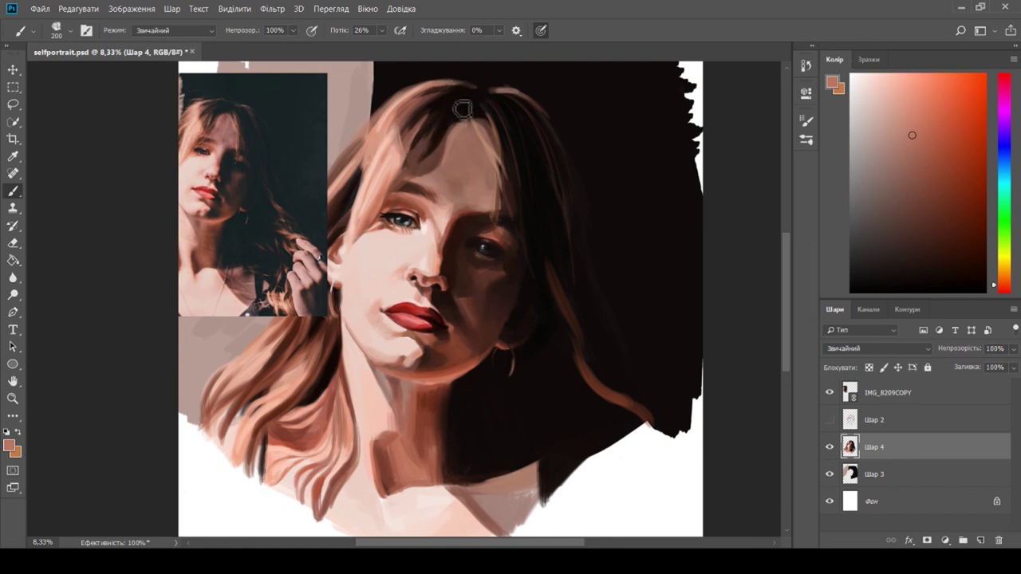
left_click(408, 194, "alt")
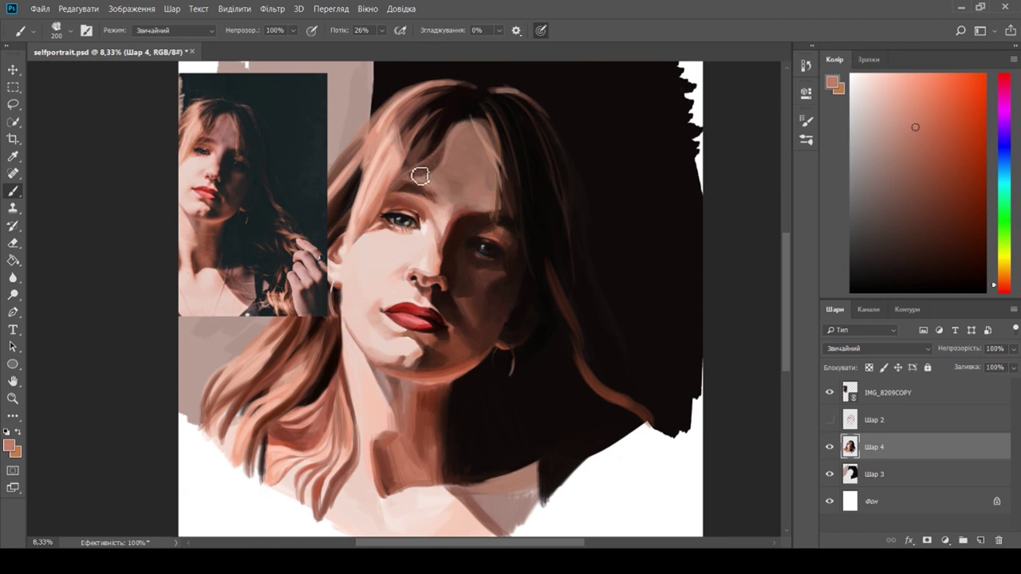
left_click_drag(436, 217, 428, 217)
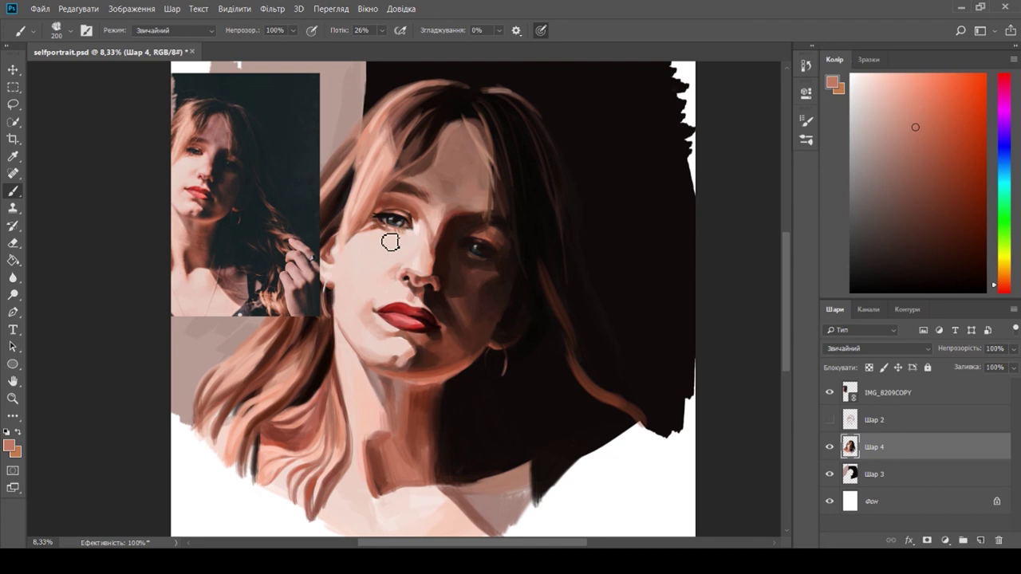